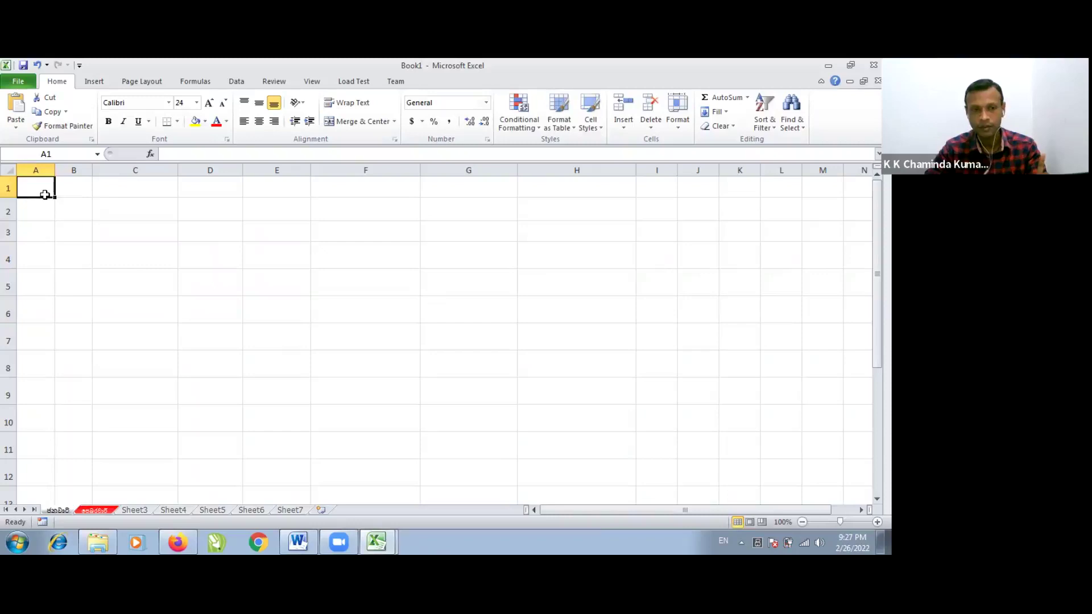
pyautogui.write('1')
# Step: Enter 1 in cell A1 and zoom the sheet in so it shows in large type
pyautogui.press('Return')
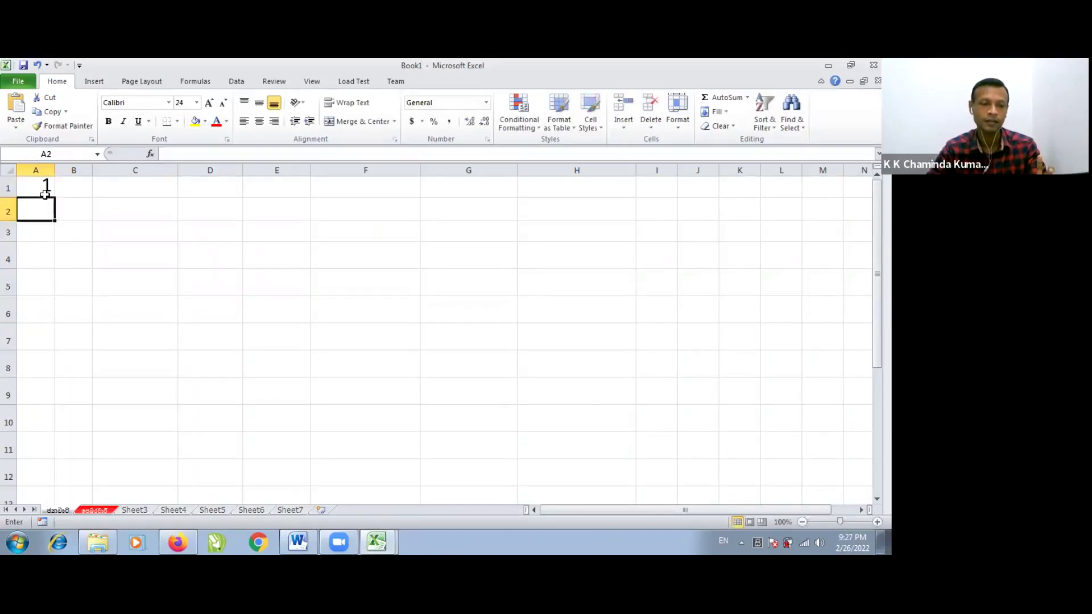
pyautogui.click(47, 187)
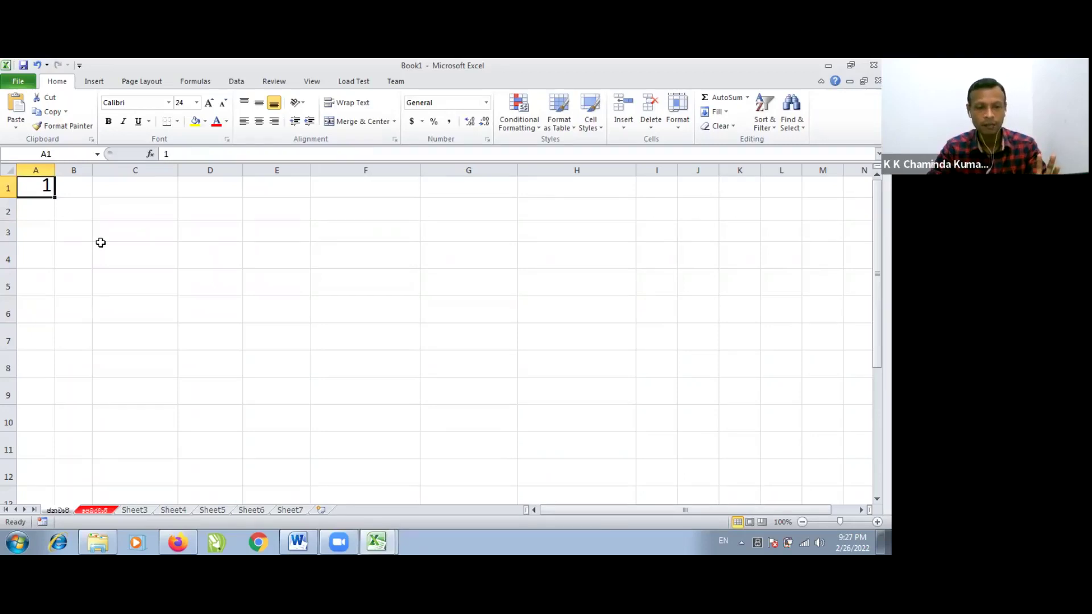
pyautogui.scroll(2, 56, 195)
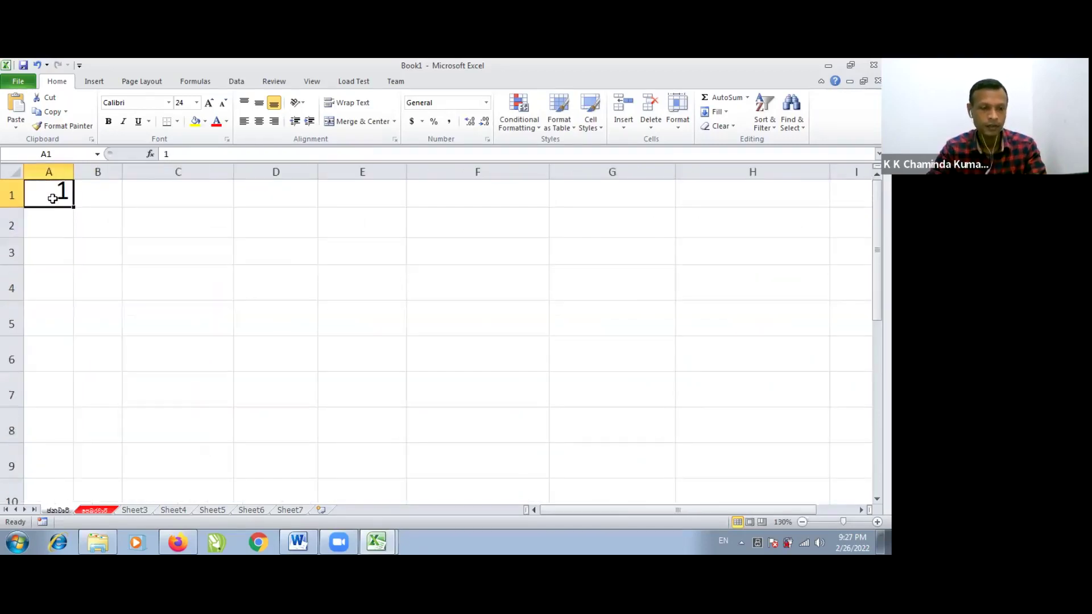
pyautogui.scroll(2, 57, 199)
pyautogui.scroll(2, 59, 206)
pyautogui.scroll(2, 61, 208)
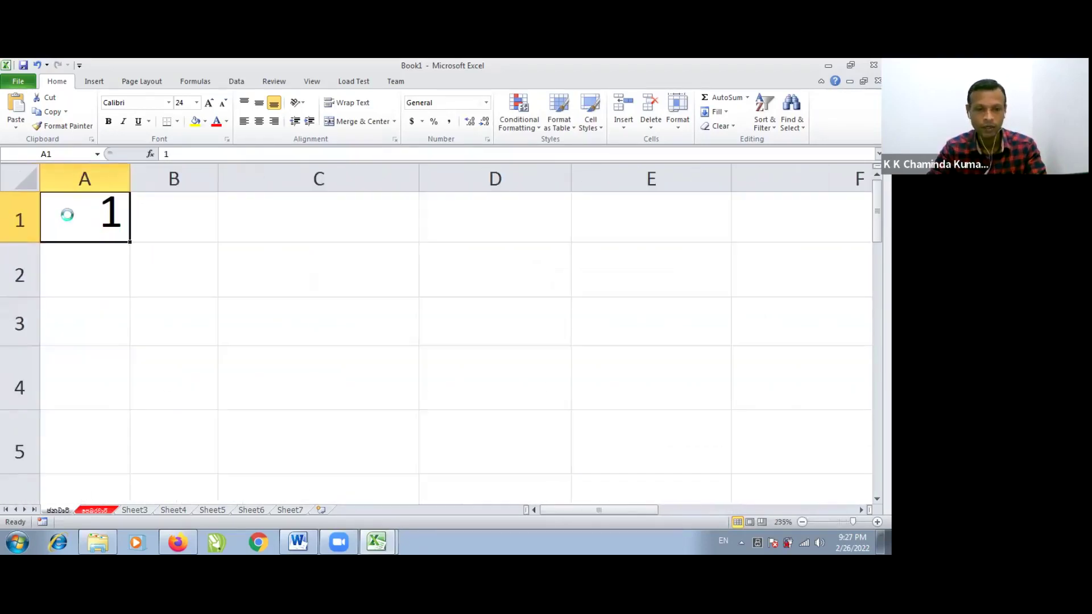
pyautogui.scroll(2, 69, 214)
pyautogui.scroll(2, 98, 229)
pyautogui.scroll(2, 97, 229)
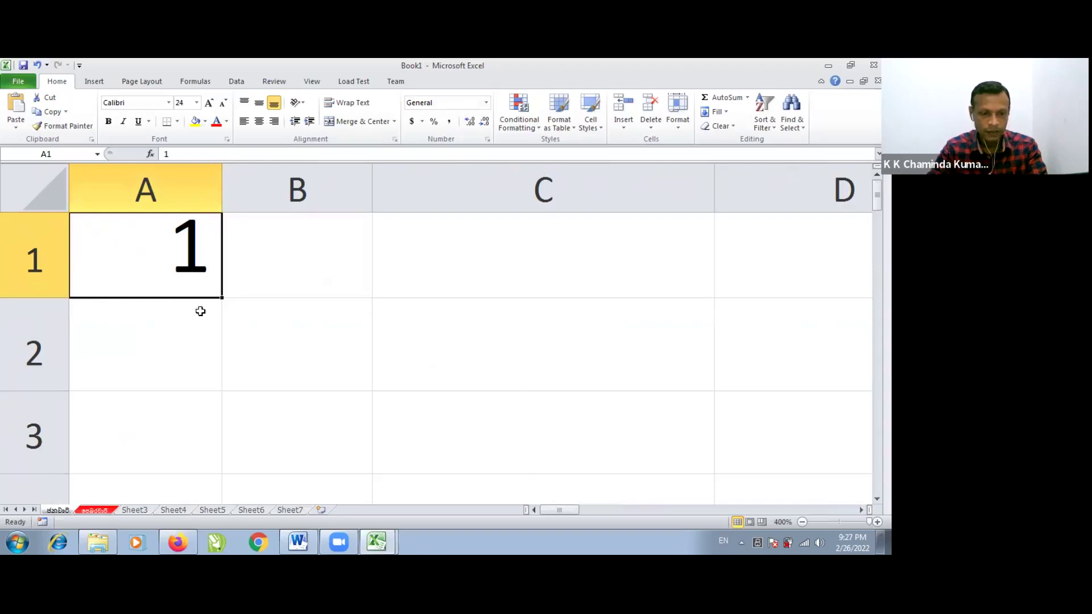
pyautogui.click(352, 338)
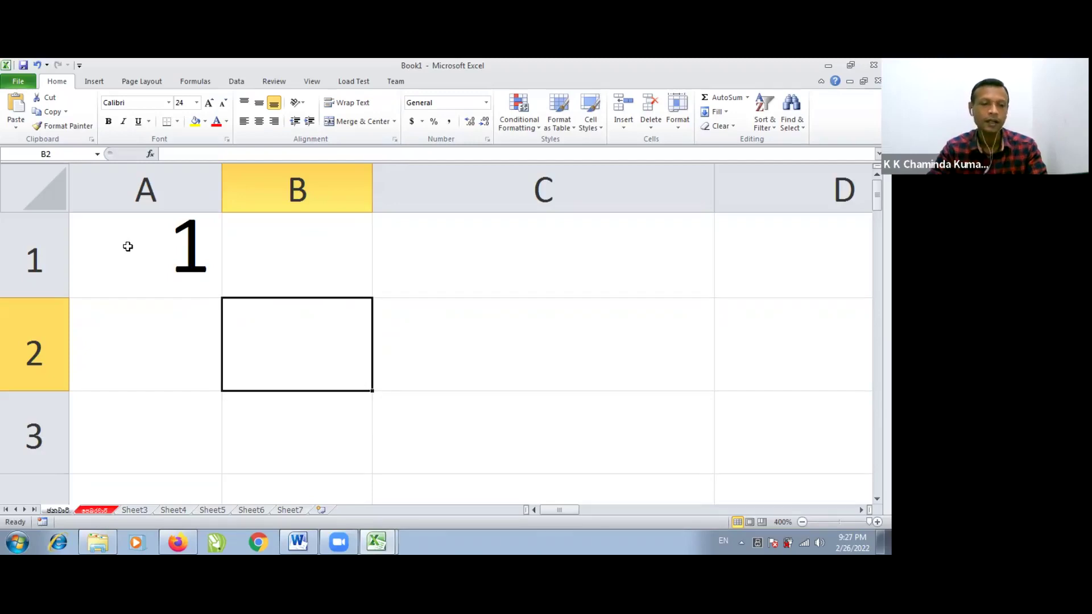
pyautogui.scroll(-4, 126, 245)
pyautogui.scroll(-3, 127, 244)
pyautogui.scroll(-7, 128, 247)
pyautogui.scroll(-4, 129, 248)
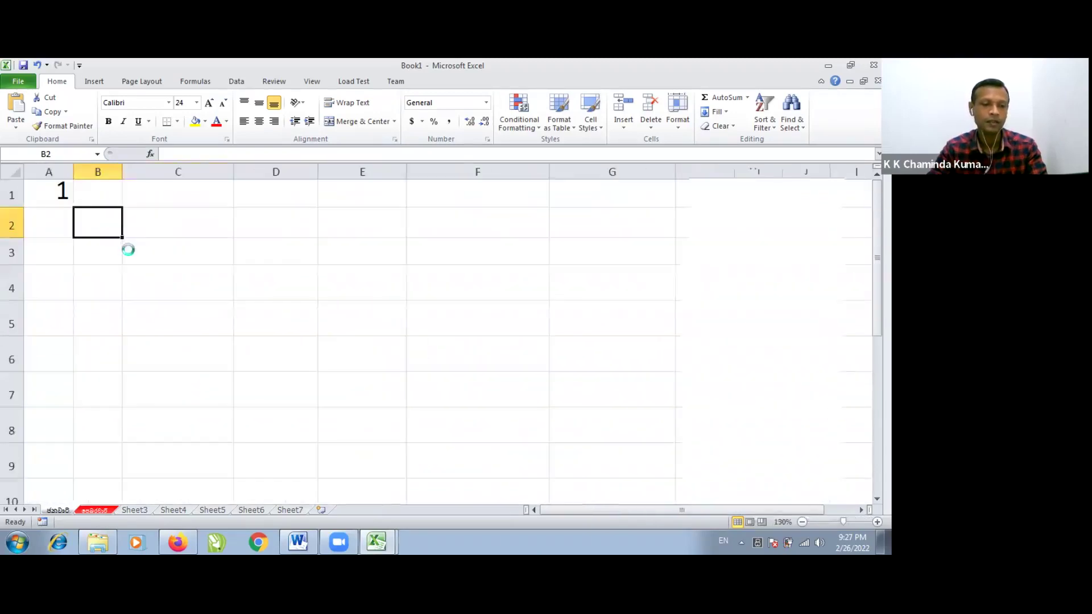
pyautogui.scroll(-4, 130, 249)
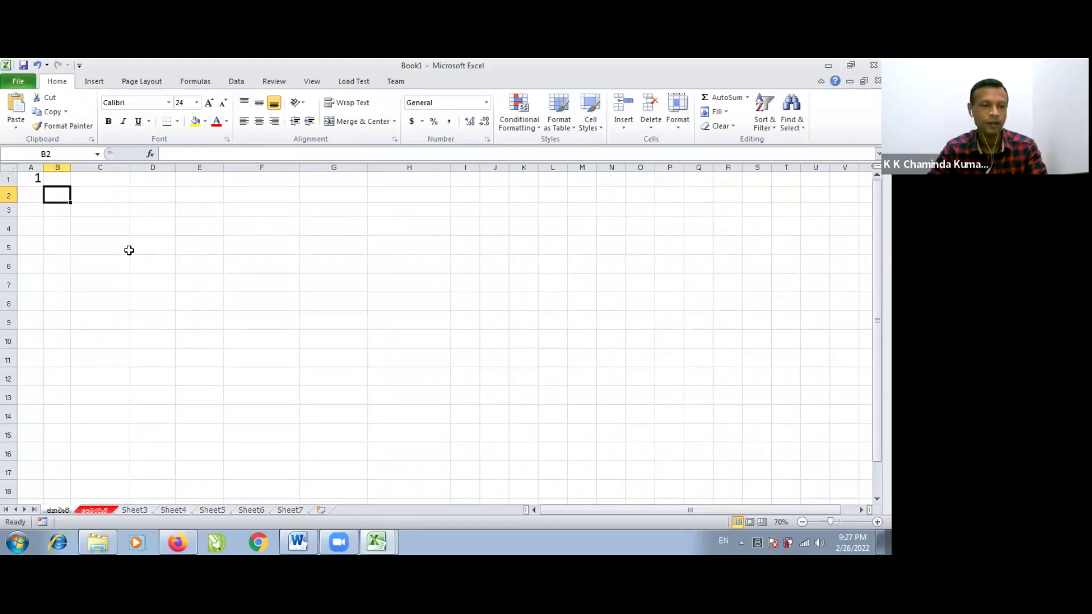
pyautogui.scroll(1, 129, 250)
pyautogui.click(25, 185)
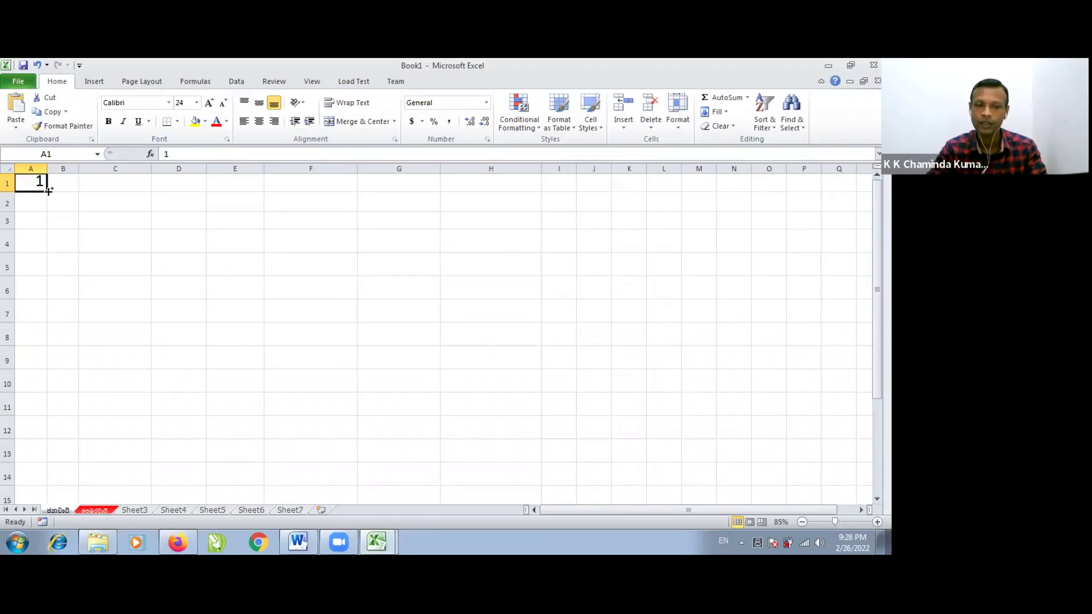
# Step: Ctrl-drag A1's fill handle down to row 500 to fill column A with 1 through 500
pyautogui.moveTo(49, 192)
pyautogui.mouseDown()
pyautogui.moveTo(47, 423)
pyautogui.moveTo(58, 508)
pyautogui.mouseUp()
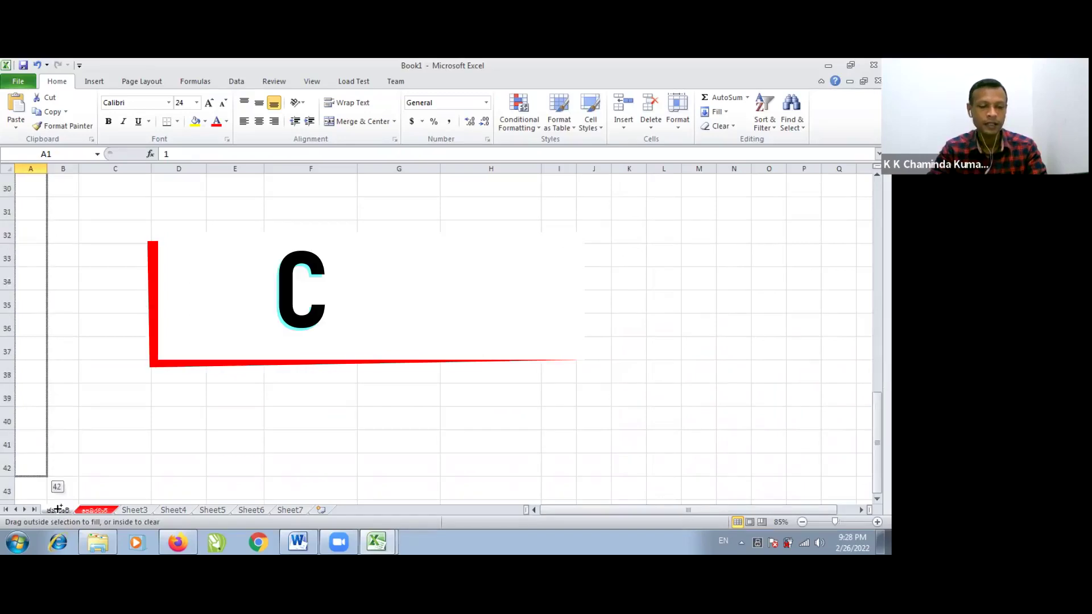
pyautogui.moveTo(59, 508); pyautogui.dragTo(59, 511)
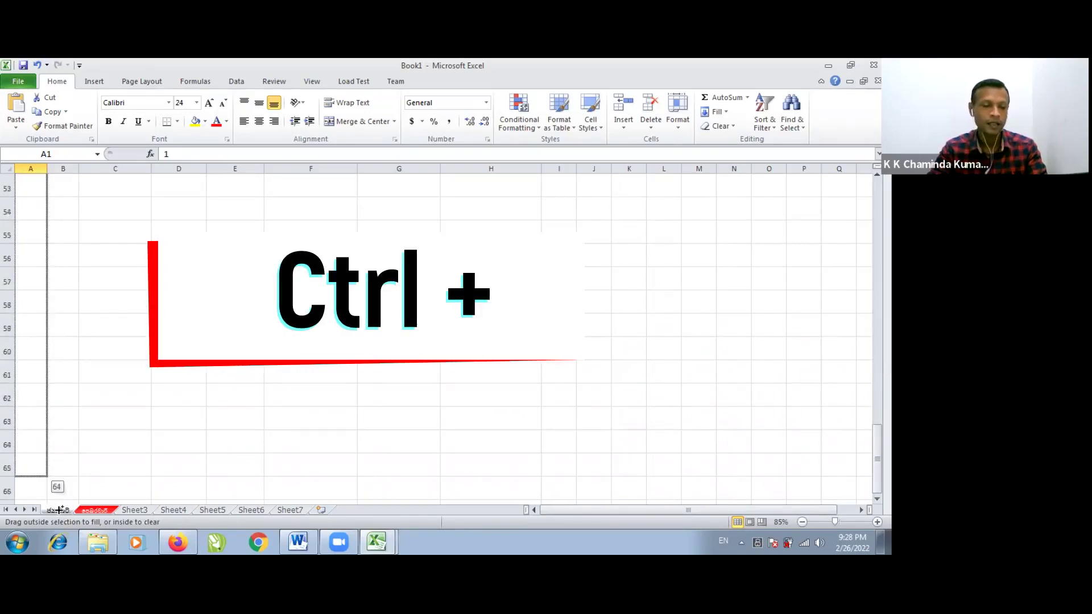
pyautogui.moveTo(59, 510); pyautogui.dragTo(58, 510)
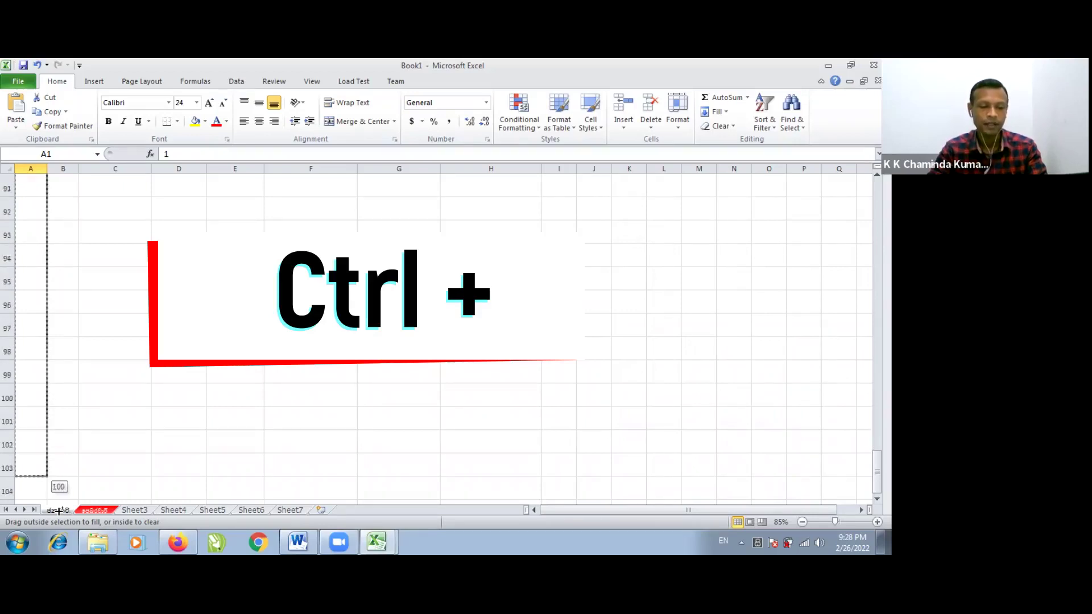
pyautogui.moveTo(59, 511); pyautogui.dragTo(58, 511)
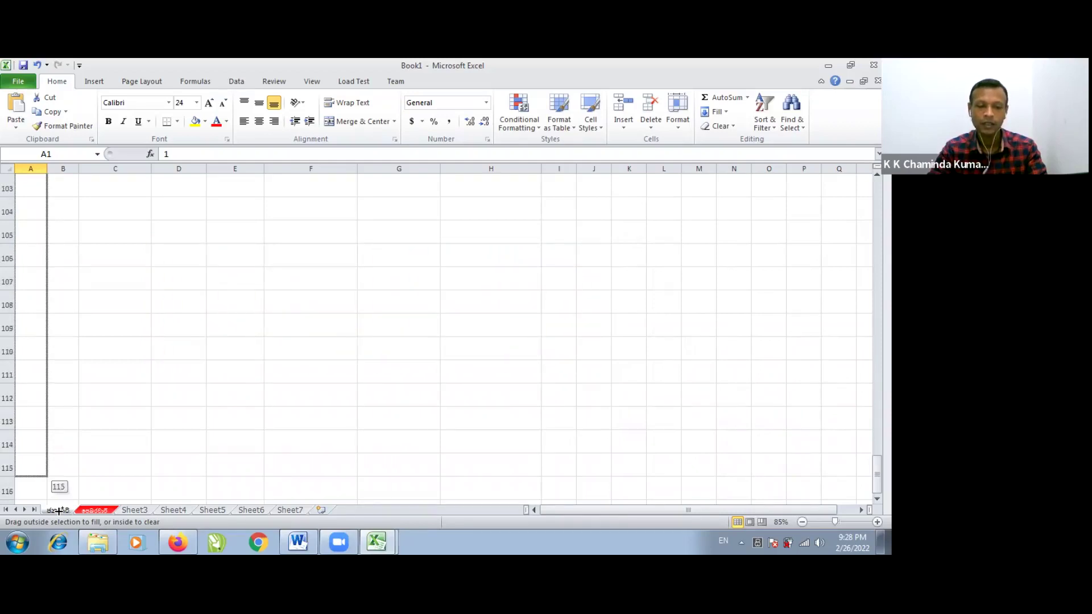
pyautogui.moveTo(59, 510); pyautogui.dragTo(58, 510)
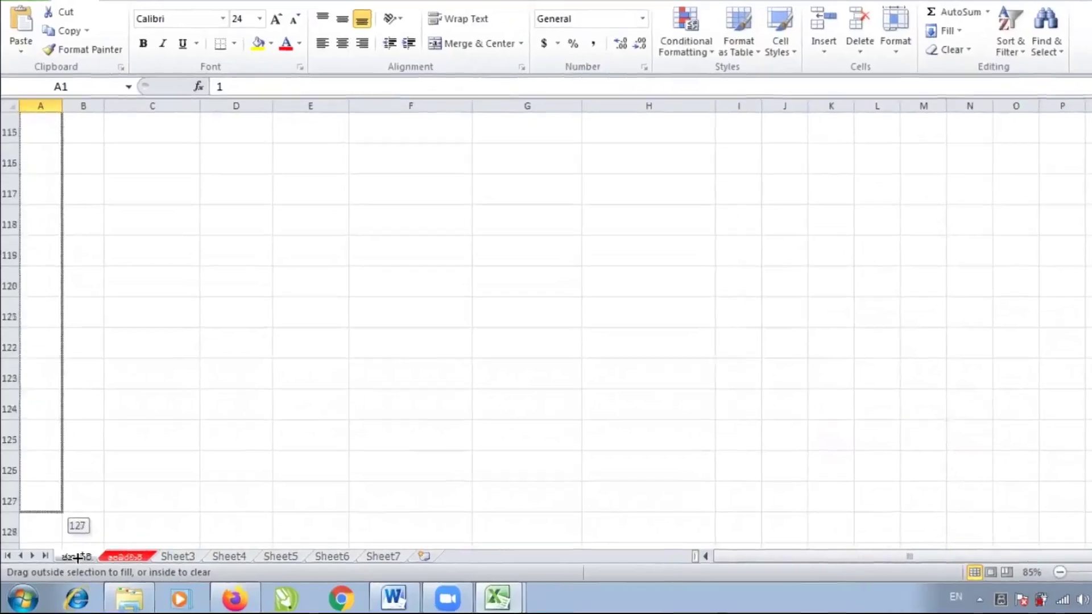
pyautogui.moveTo(114, 547); pyautogui.dragTo(286, 497)
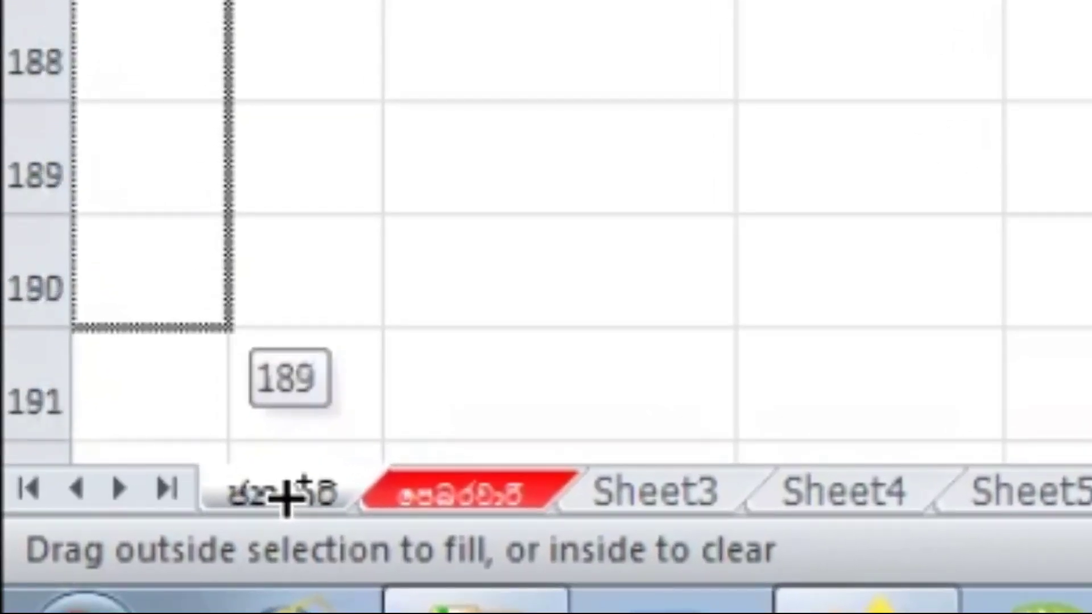
pyautogui.moveTo(286, 498); pyautogui.dragTo(286, 498)
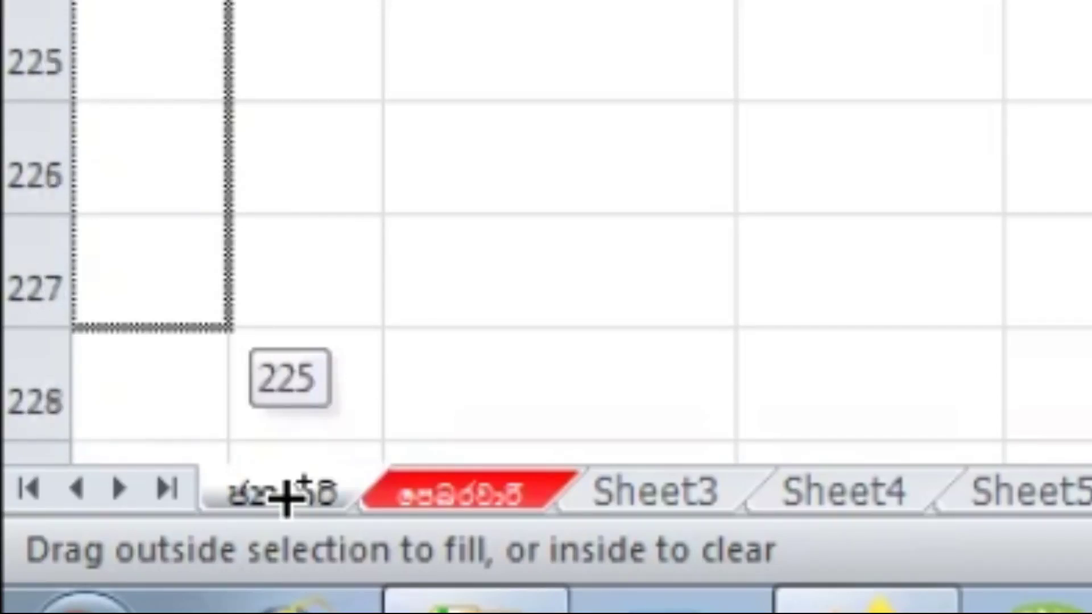
pyautogui.moveTo(286, 497); pyautogui.dragTo(58, 511)
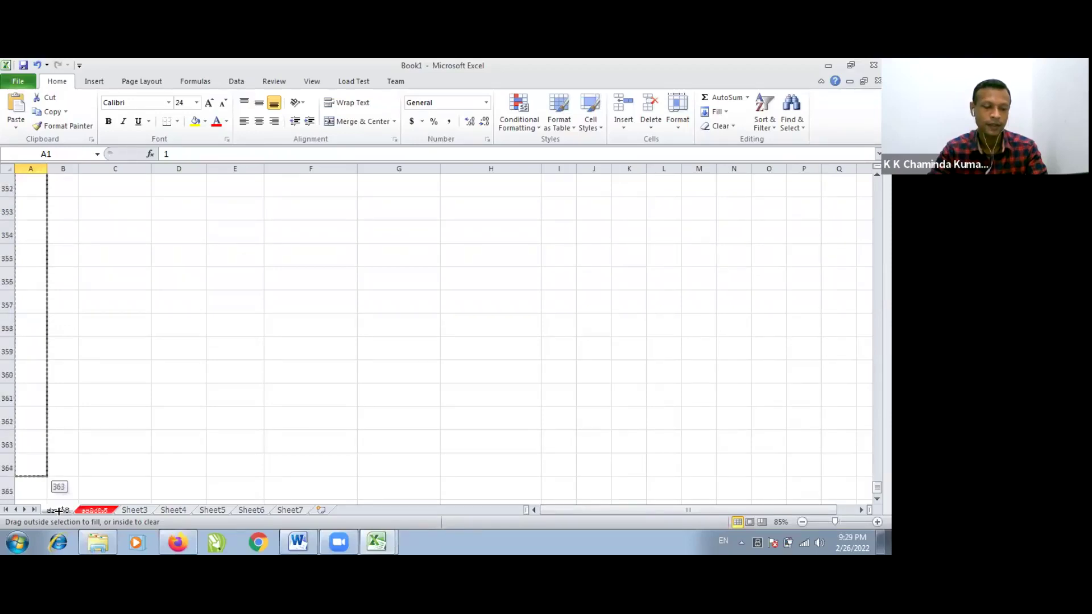
pyautogui.moveTo(59, 510); pyautogui.dragTo(58, 511)
pyautogui.moveTo(58, 510); pyautogui.dragTo(59, 510)
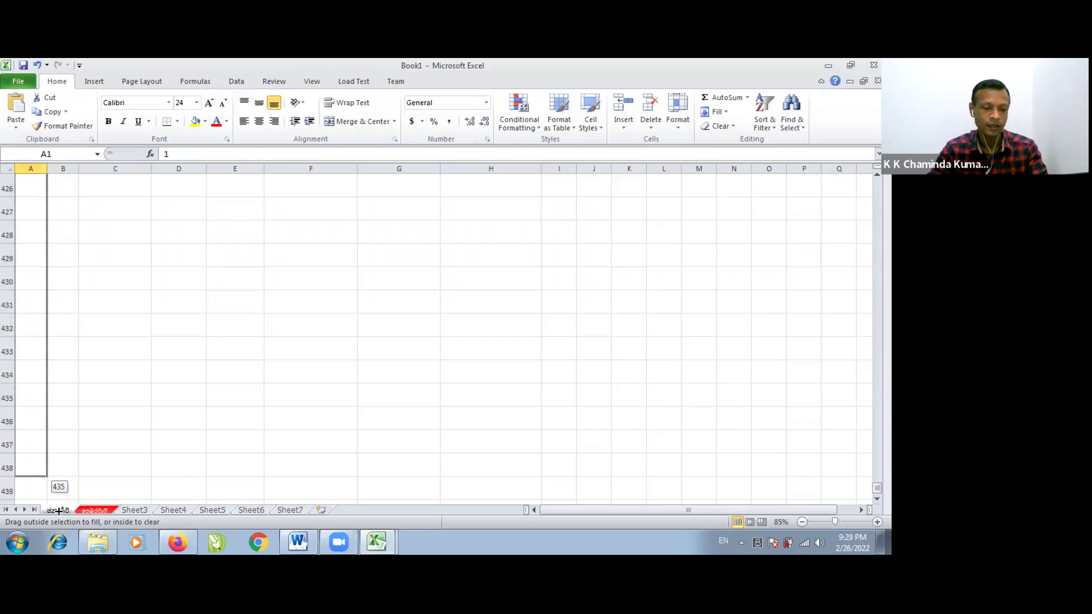
pyautogui.moveTo(58, 511); pyautogui.dragTo(59, 511)
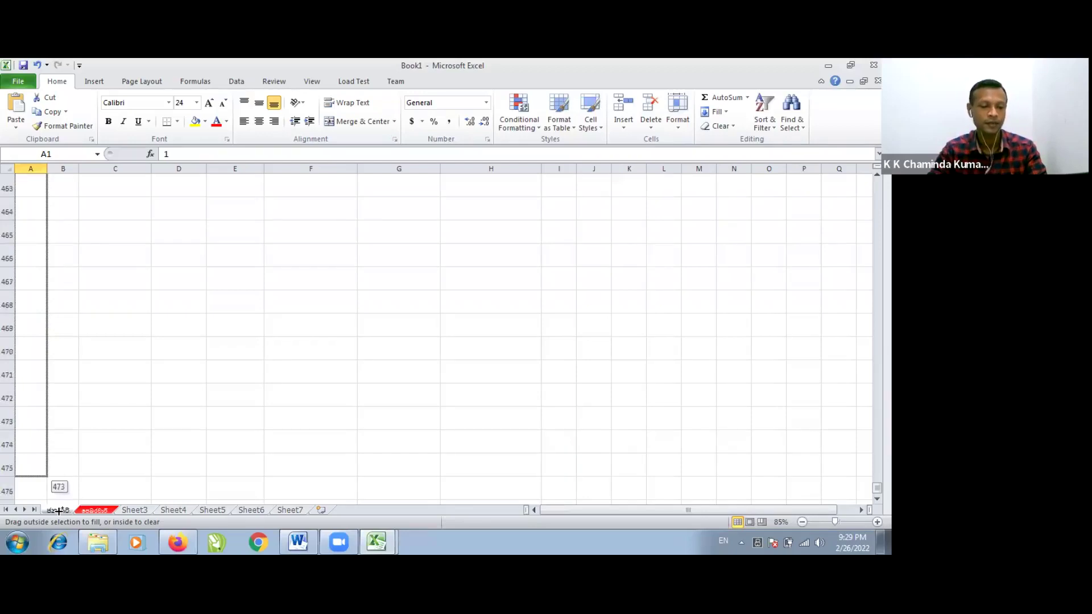
pyautogui.moveTo(59, 511)
pyautogui.mouseDown()
pyautogui.moveTo(69, 223)
pyautogui.moveTo(54, 449)
pyautogui.mouseUp()
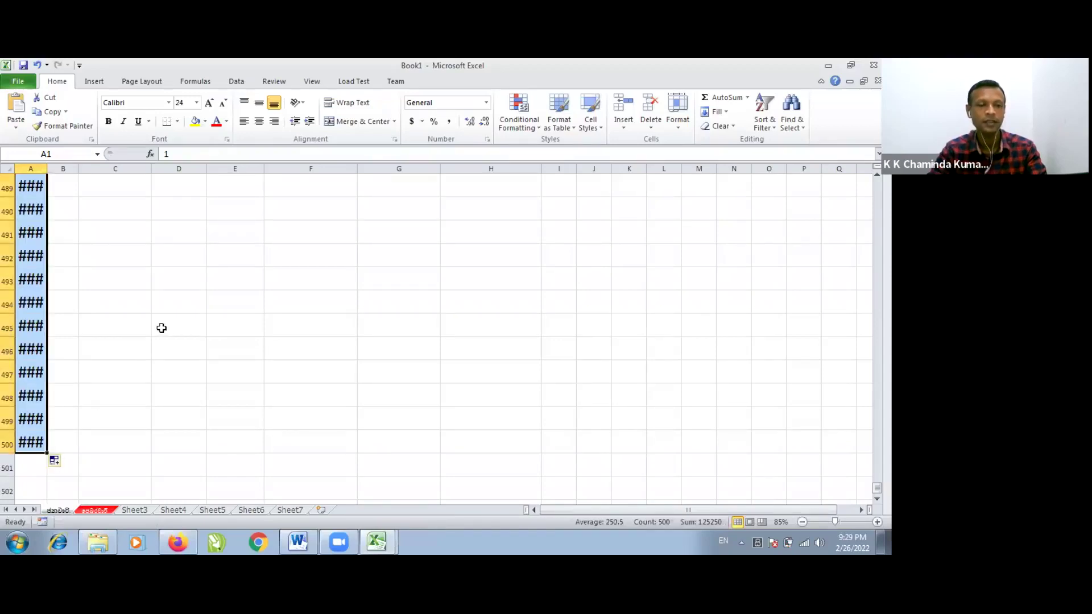
# Step: Deselect column A and scroll to rows 94–107, where values from 100 show as ###
pyautogui.scroll(8, 162, 328)
pyautogui.scroll(7, 161, 328)
pyautogui.scroll(7, 162, 328)
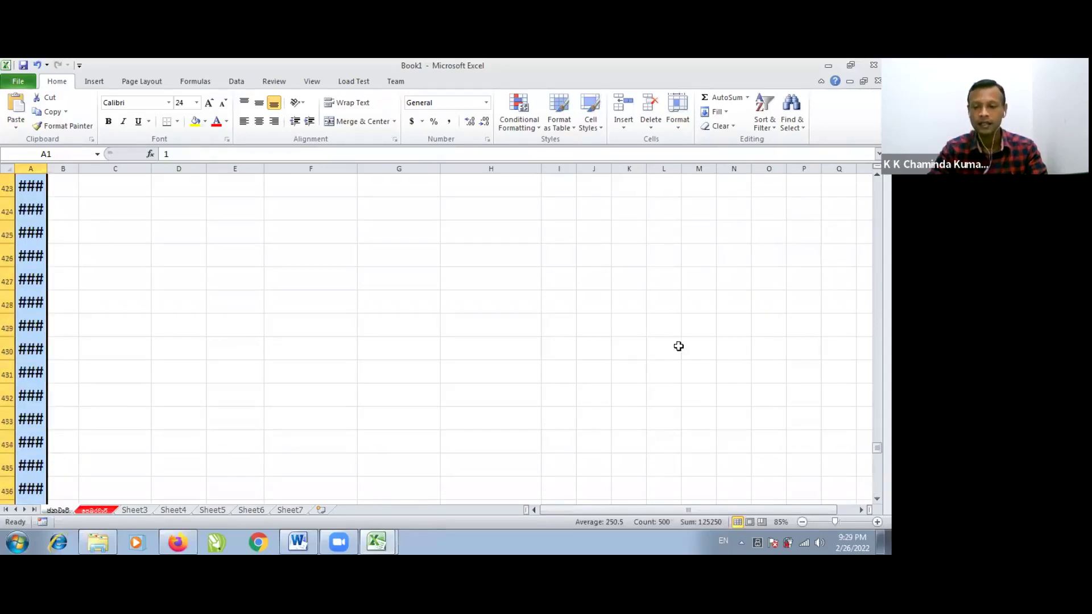
pyautogui.moveTo(877, 448)
pyautogui.mouseDown()
pyautogui.moveTo(877, 209)
pyautogui.moveTo(842, 180)
pyautogui.mouseUp()
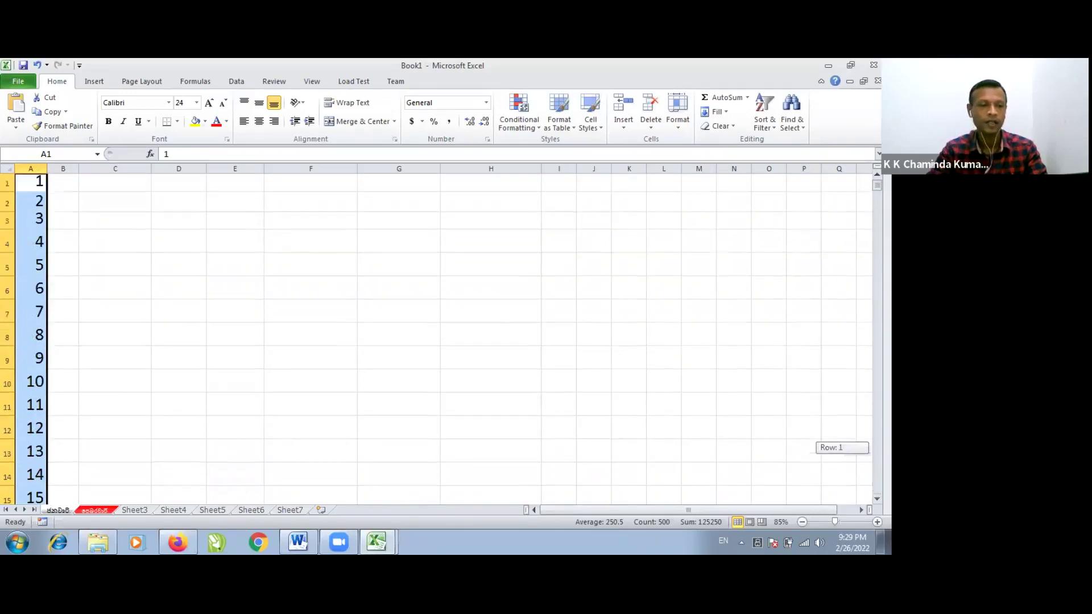
pyautogui.click(94, 202)
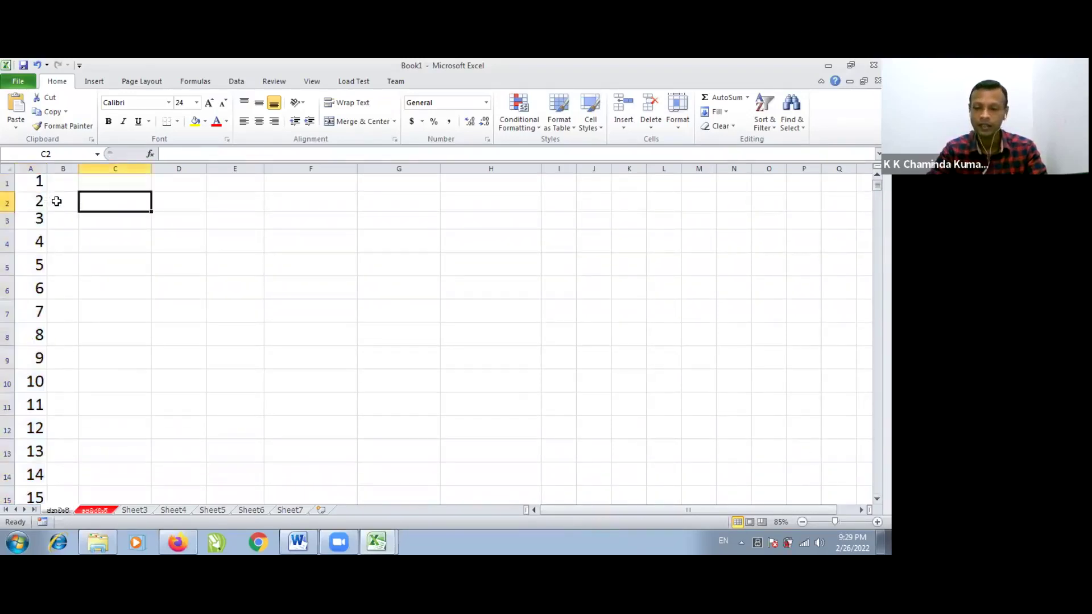
pyautogui.scroll(-3, 48, 200)
pyautogui.scroll(-3, 45, 239)
pyautogui.scroll(-7, 44, 279)
pyautogui.scroll(-7, 45, 296)
pyautogui.scroll(-6, 45, 300)
pyautogui.scroll(-5, 47, 301)
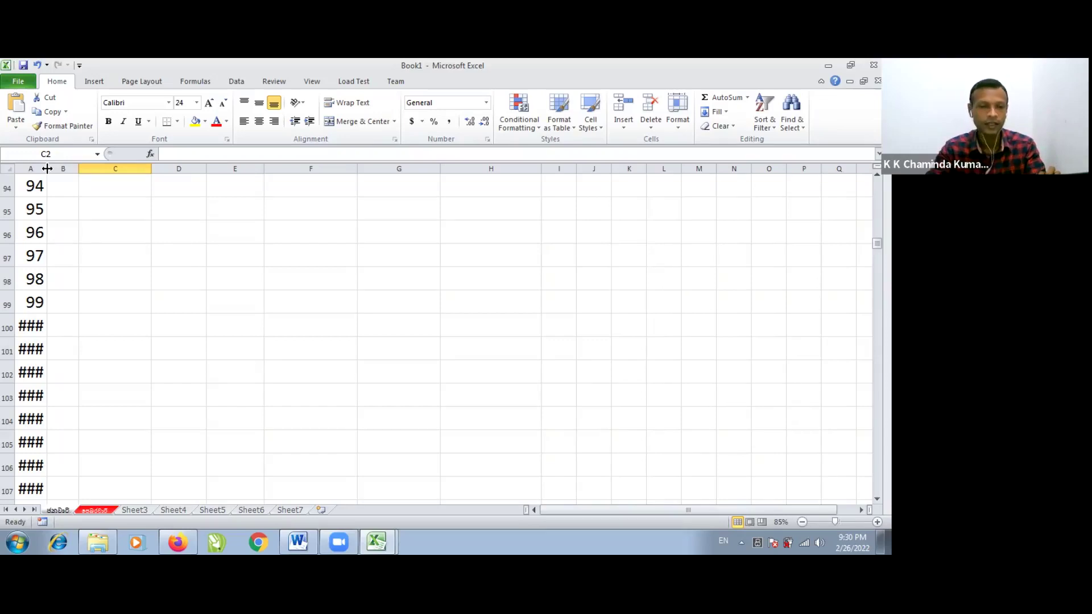
# Step: Widen column A and check that the last value, 500 in A500, displays in full
pyautogui.moveTo(47, 169); pyautogui.dragTo(73, 170)
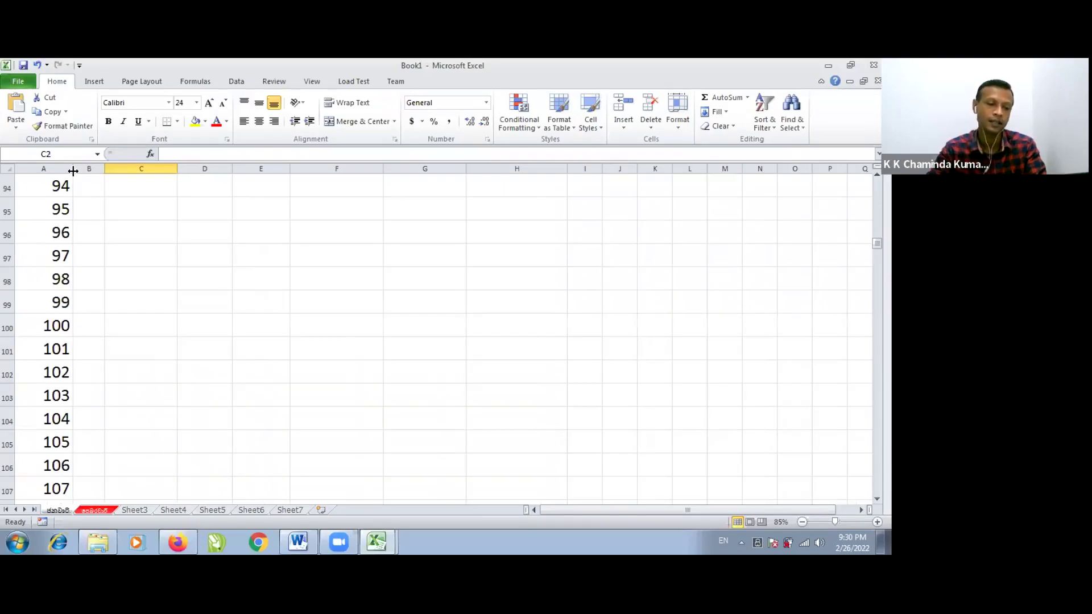
pyautogui.scroll(-5, 94, 320)
pyautogui.scroll(-11, 94, 320)
pyautogui.scroll(-5, 95, 320)
pyautogui.scroll(-11, 95, 321)
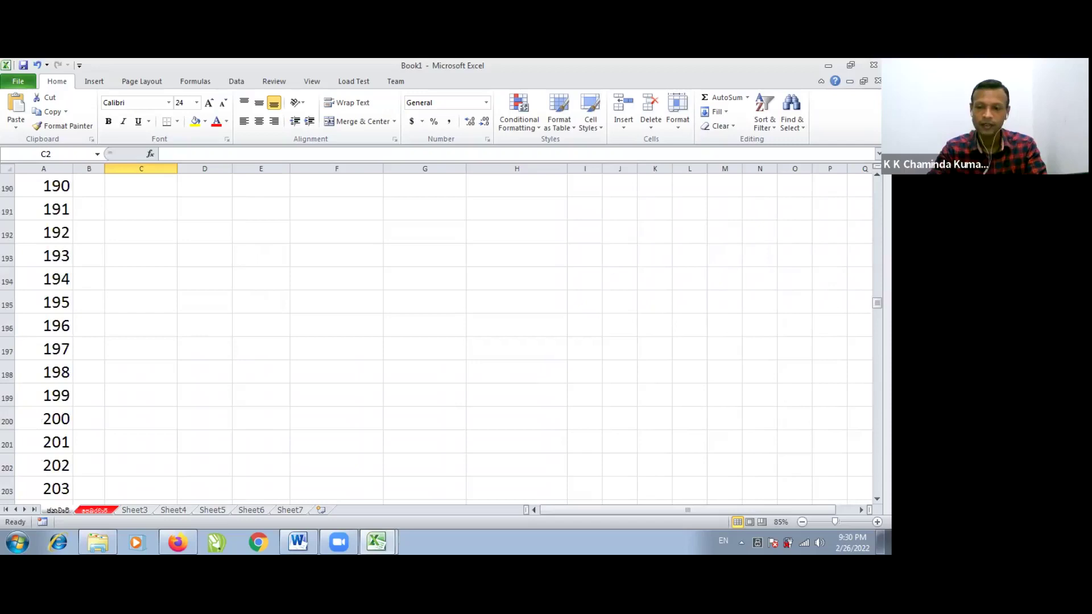
pyautogui.moveTo(877, 303); pyautogui.dragTo(877, 488)
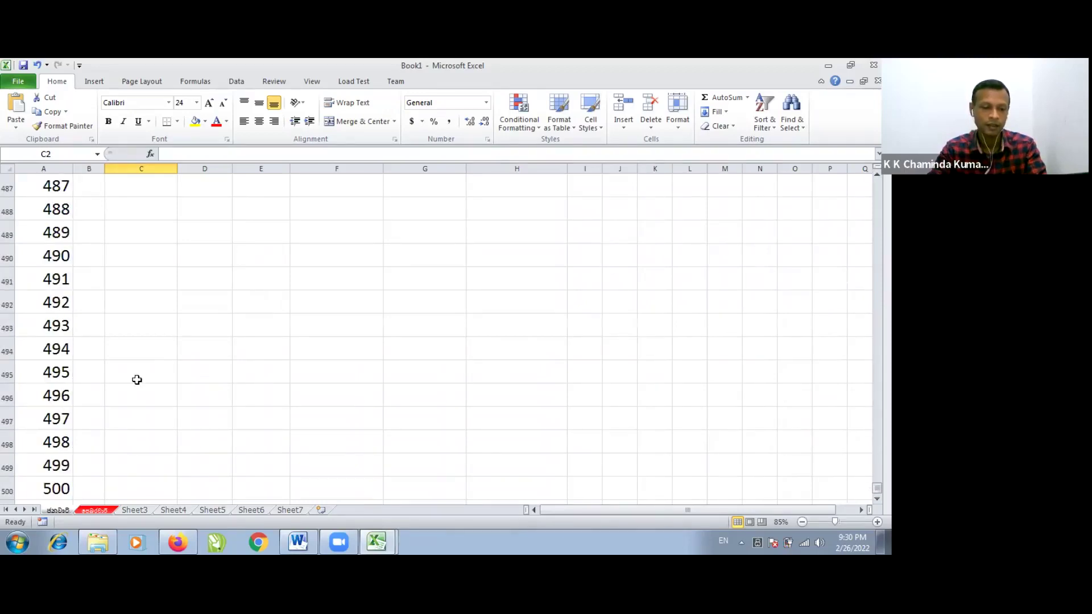
pyautogui.scroll(-4, 128, 341)
pyautogui.scroll(2, 126, 341)
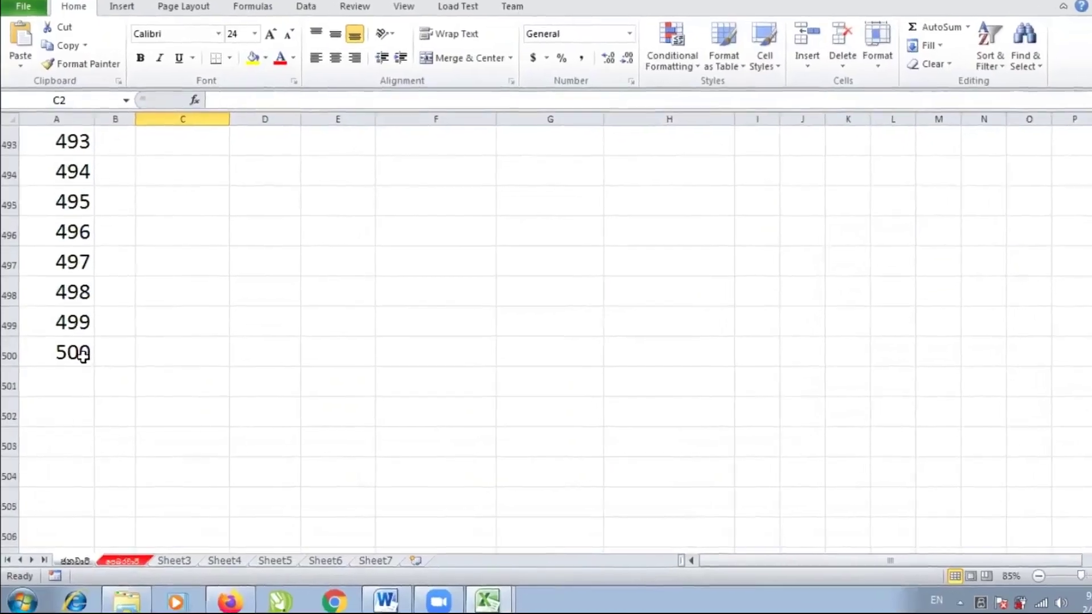
pyautogui.click(63, 350)
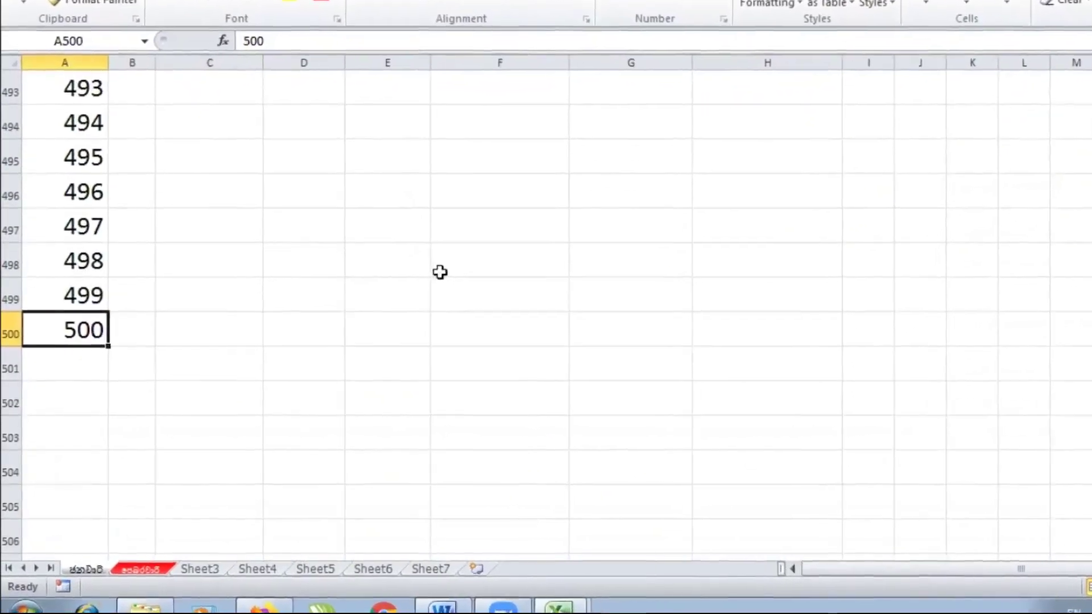
pyautogui.scroll(4, 518, 219)
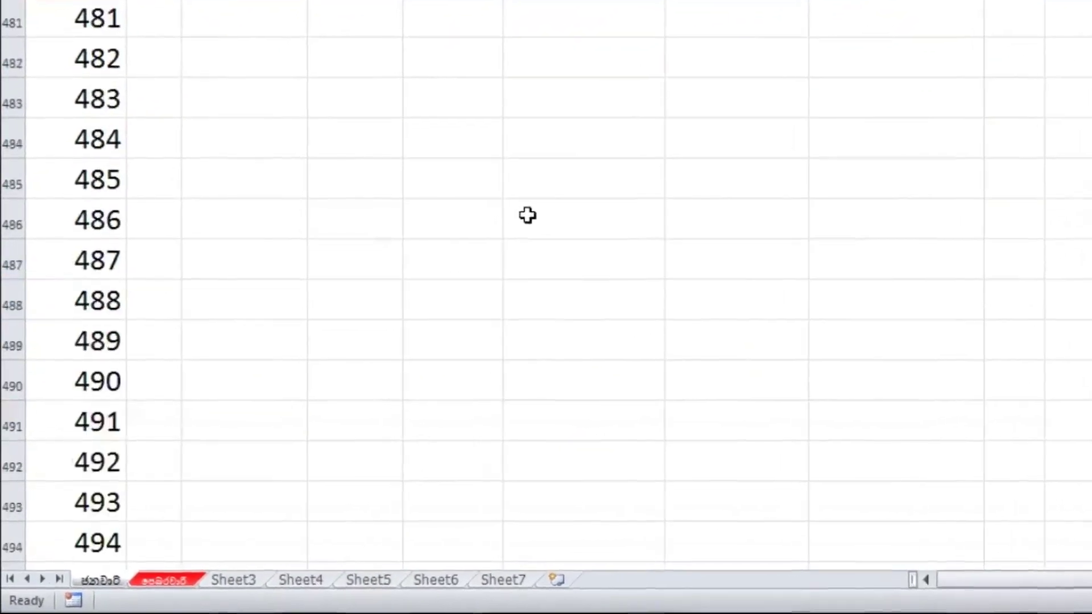
pyautogui.scroll(3, 546, 307)
pyautogui.scroll(20, 546, 308)
pyautogui.scroll(10, 546, 307)
pyautogui.scroll(16, 546, 308)
pyautogui.scroll(12, 547, 307)
pyautogui.scroll(8, 546, 307)
pyautogui.scroll(6, 546, 308)
pyautogui.scroll(3, 547, 307)
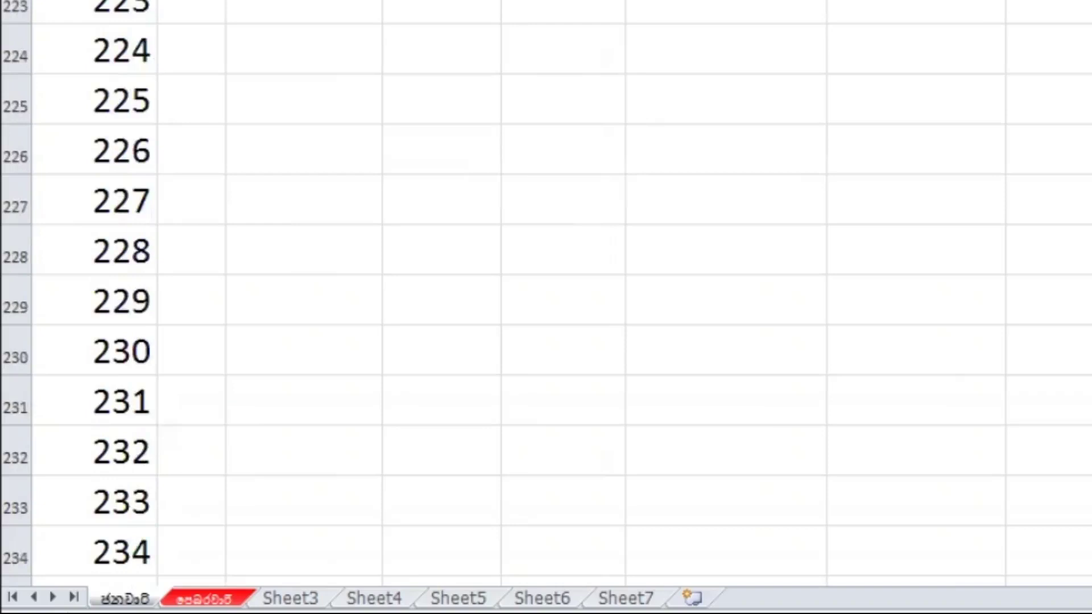
# Step: Narrow column A until its numbers turn to ###, then widen it again to show 214–219
pyautogui.moveTo(158, 3)
pyautogui.mouseDown()
pyautogui.moveTo(78, 3)
pyautogui.moveTo(100, 3)
pyautogui.mouseUp()
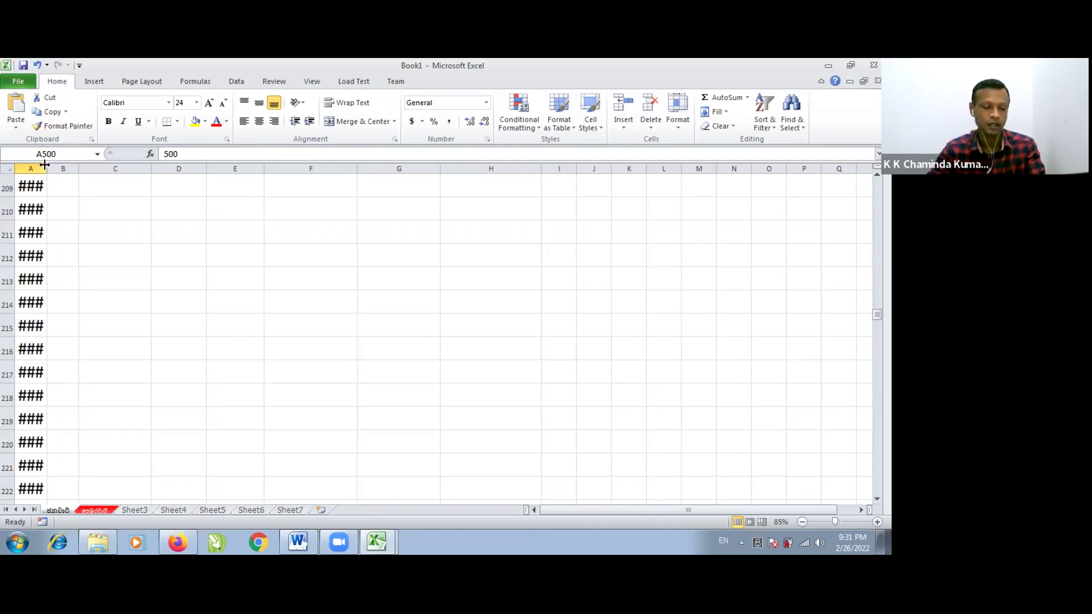
pyautogui.keyDown('ctrl'); pyautogui.scroll(3, 45, 165); pyautogui.keyUp('ctrl')
pyautogui.keyDown('ctrl'); pyautogui.scroll(3, 64, 174); pyautogui.keyUp('ctrl')
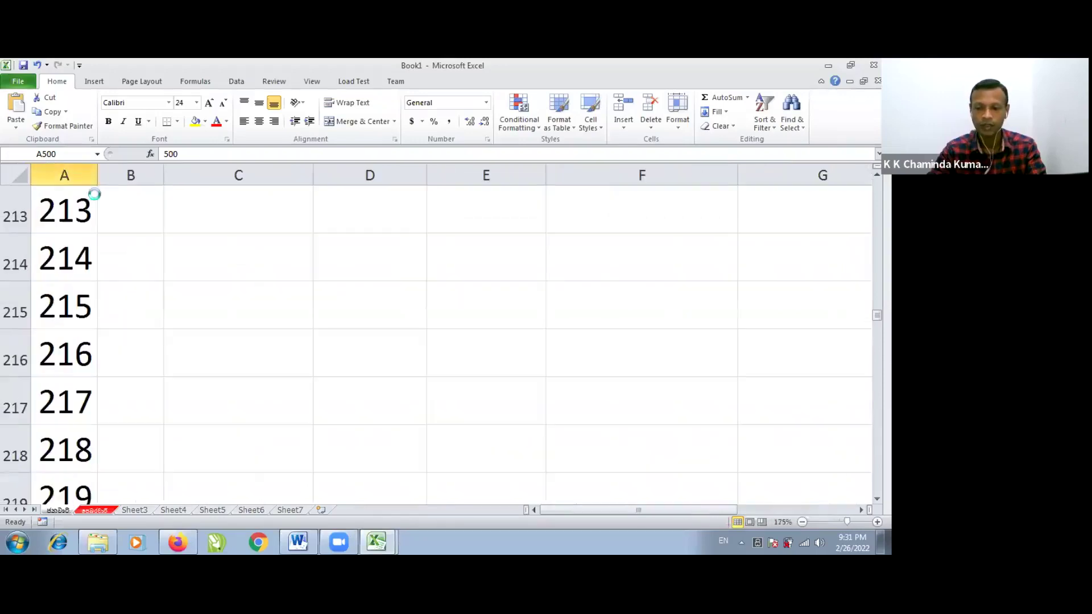
pyautogui.keyDown('ctrl'); pyautogui.scroll(2, 97, 198); pyautogui.keyUp('ctrl')
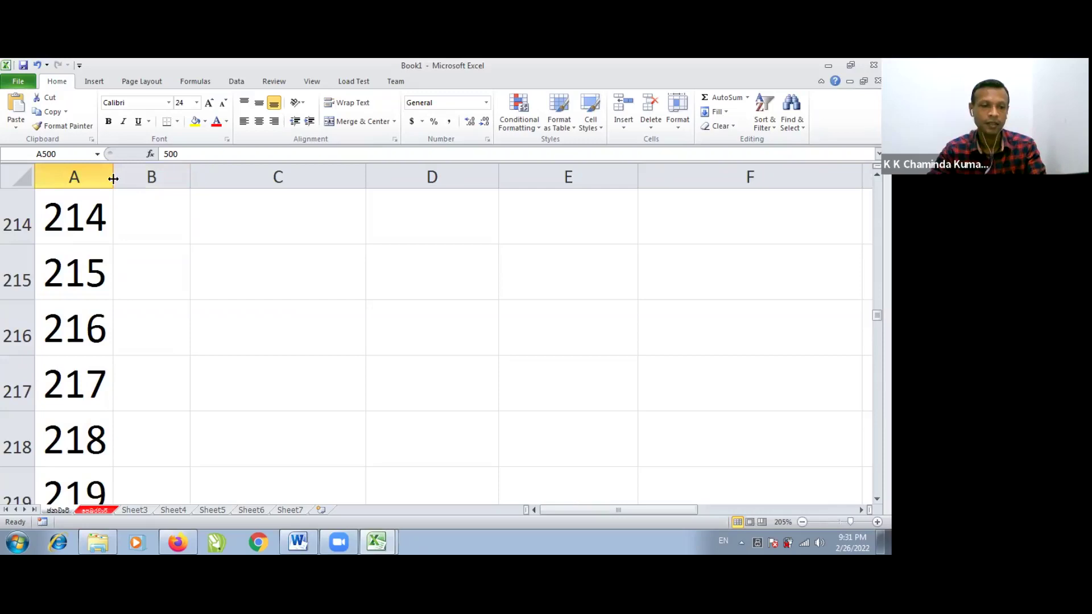
pyautogui.moveTo(113, 178); pyautogui.dragTo(90, 178)
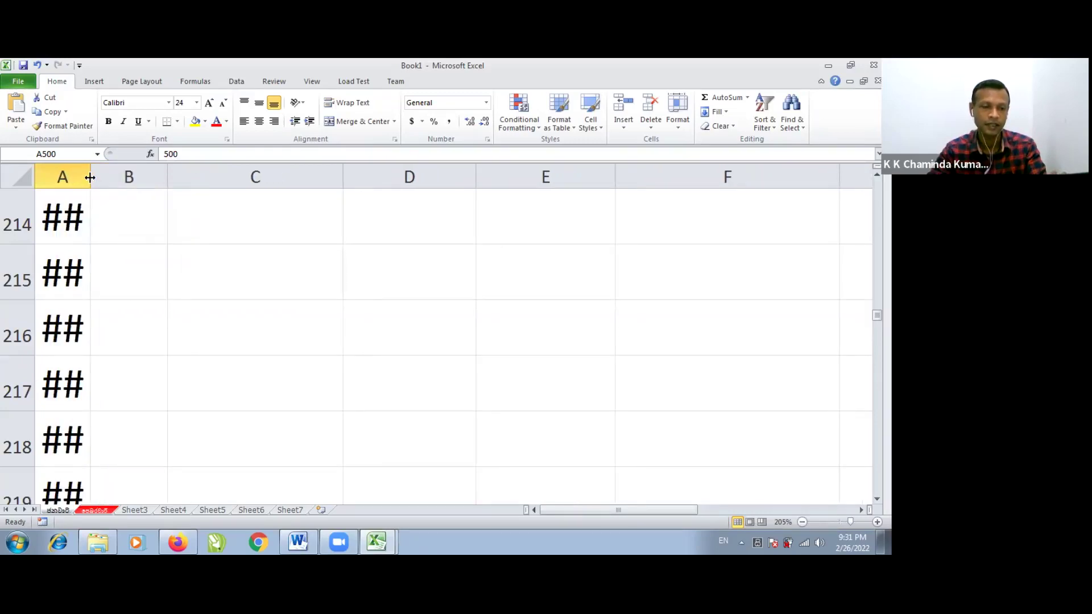
pyautogui.moveTo(90, 177); pyautogui.dragTo(113, 179)
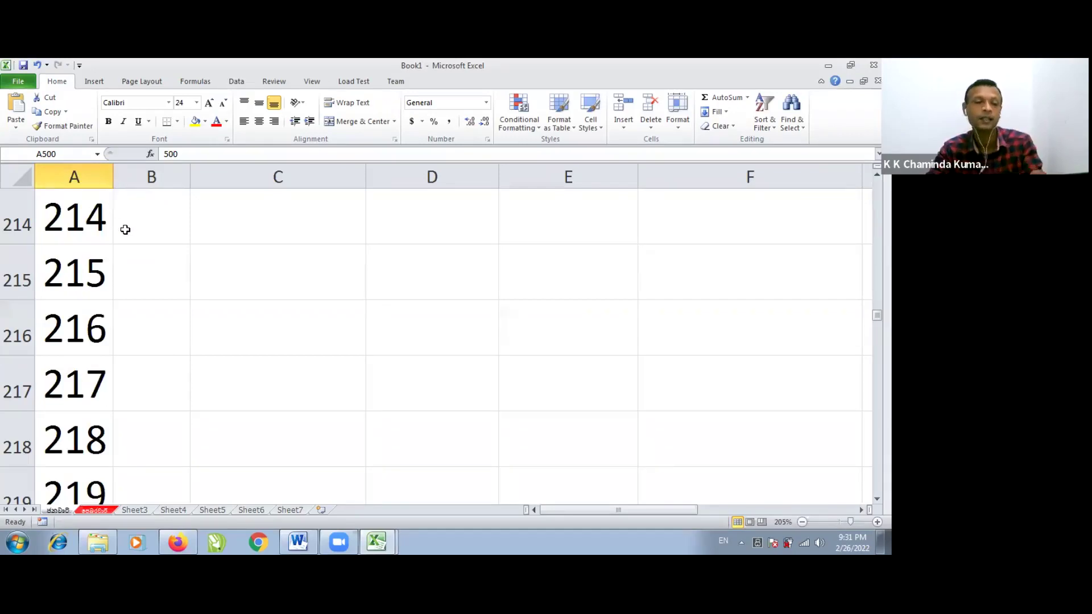
pyautogui.keyDown('ctrl'); pyautogui.scroll(-4, 126, 229); pyautogui.keyUp('ctrl')
pyautogui.keyDown('ctrl'); pyautogui.scroll(-4, 127, 230); pyautogui.keyUp('ctrl')
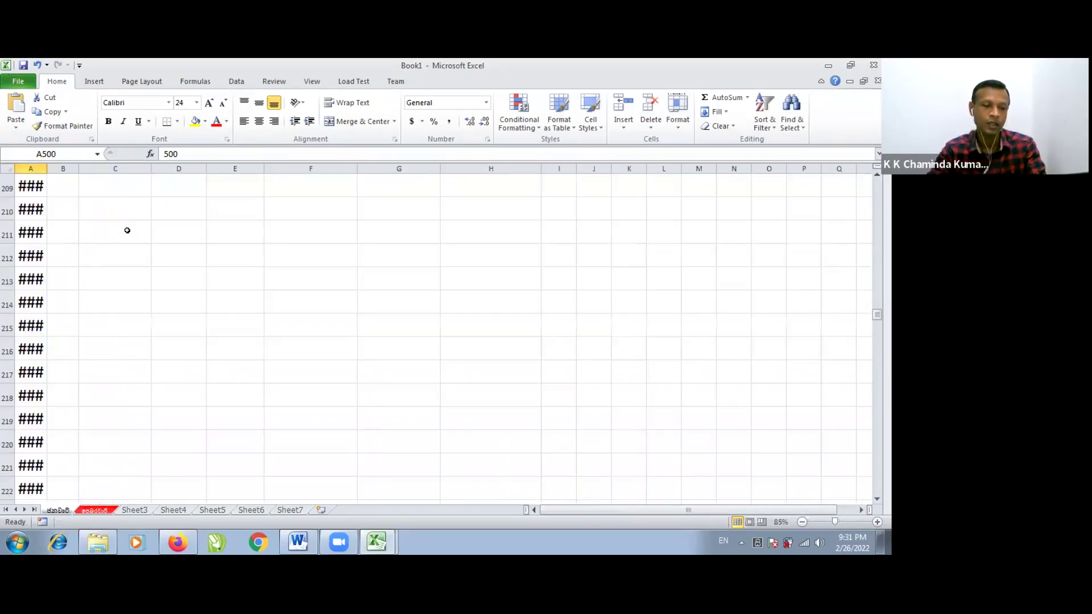
pyautogui.keyDown('ctrl'); pyautogui.scroll(1, 126, 230); pyautogui.keyUp('ctrl')
pyautogui.keyDown('ctrl'); pyautogui.scroll(1, 99, 192); pyautogui.keyUp('ctrl')
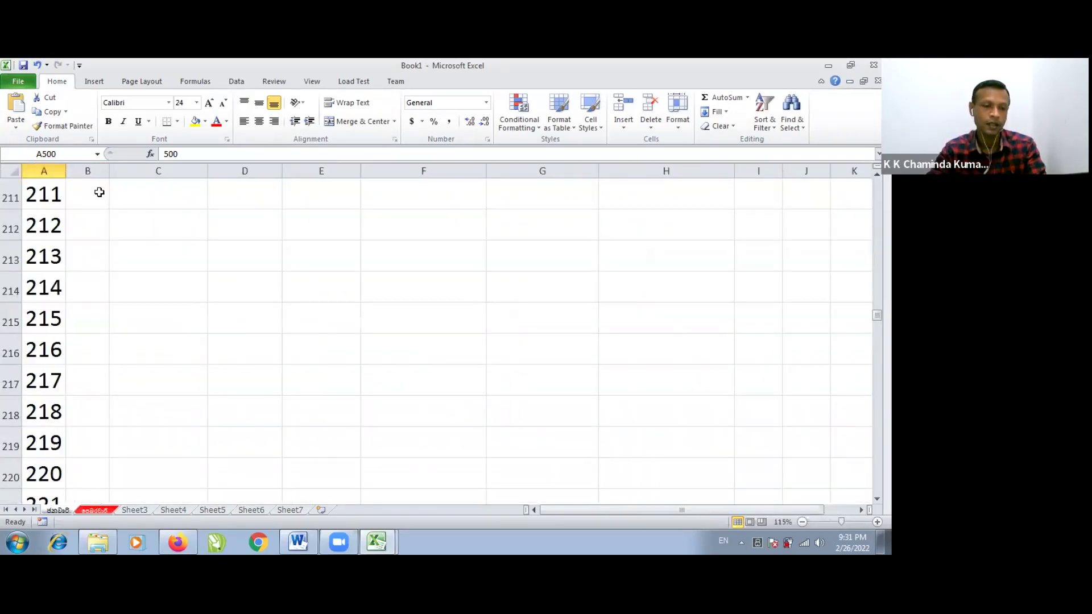
# Step: AutoFit column A to its numbers, about 8.00 wide, and select empty cell C212
pyautogui.doubleClick(70, 173)
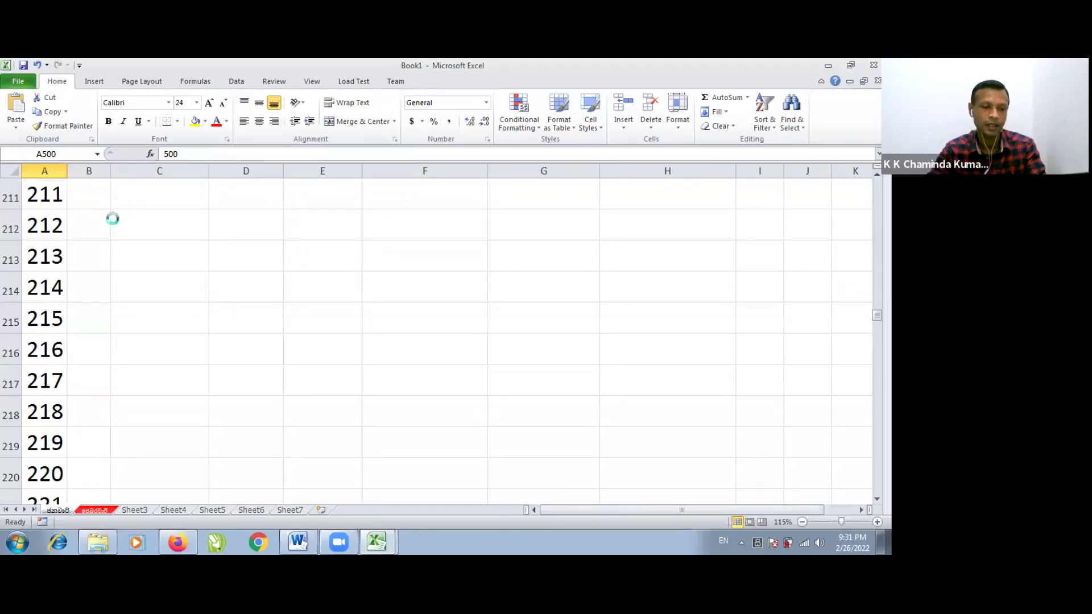
pyautogui.keyDown('ctrl'); pyautogui.scroll(-3, 114, 220); pyautogui.keyUp('ctrl')
pyautogui.keyDown('ctrl'); pyautogui.scroll(-1, 114, 219); pyautogui.keyUp('ctrl')
pyautogui.keyDown('ctrl'); pyautogui.scroll(-3, 113, 219); pyautogui.keyUp('ctrl')
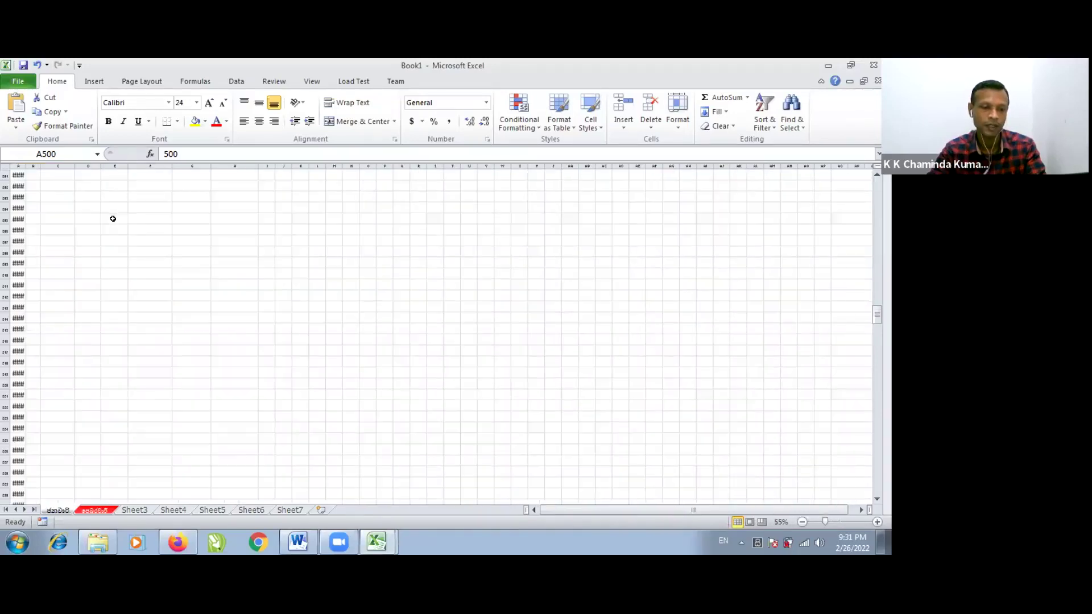
pyautogui.keyDown('ctrl'); pyautogui.scroll(1, 114, 219); pyautogui.keyUp('ctrl')
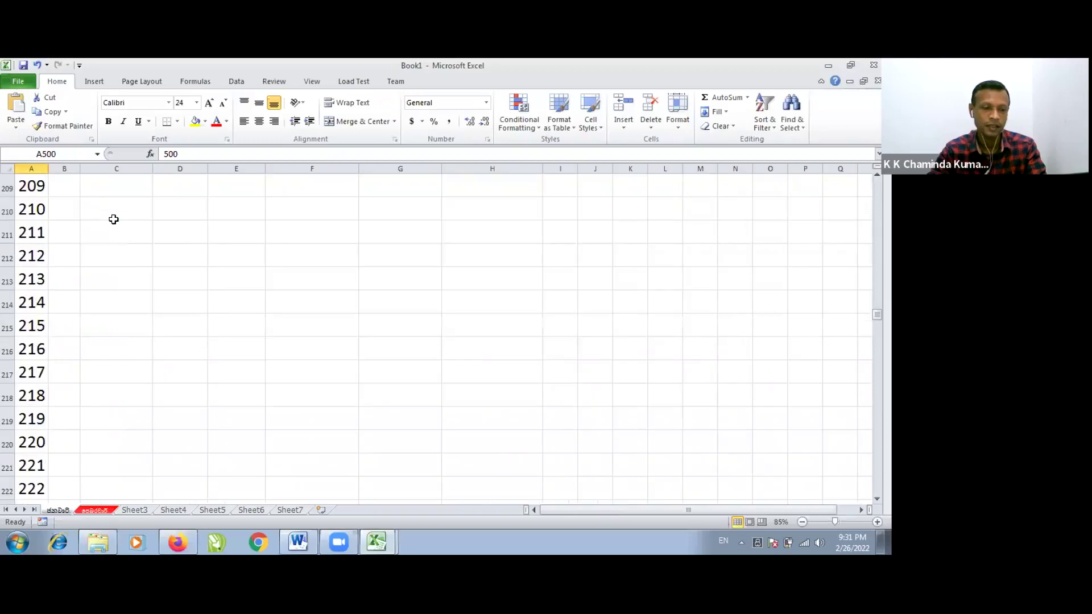
pyautogui.keyDown('ctrl'); pyautogui.scroll(1, 114, 219); pyautogui.keyUp('ctrl')
pyautogui.moveTo(56, 170)
pyautogui.mouseDown()
pyautogui.moveTo(43, 171)
pyautogui.moveTo(55, 170)
pyautogui.mouseUp()
pyautogui.click(137, 243)
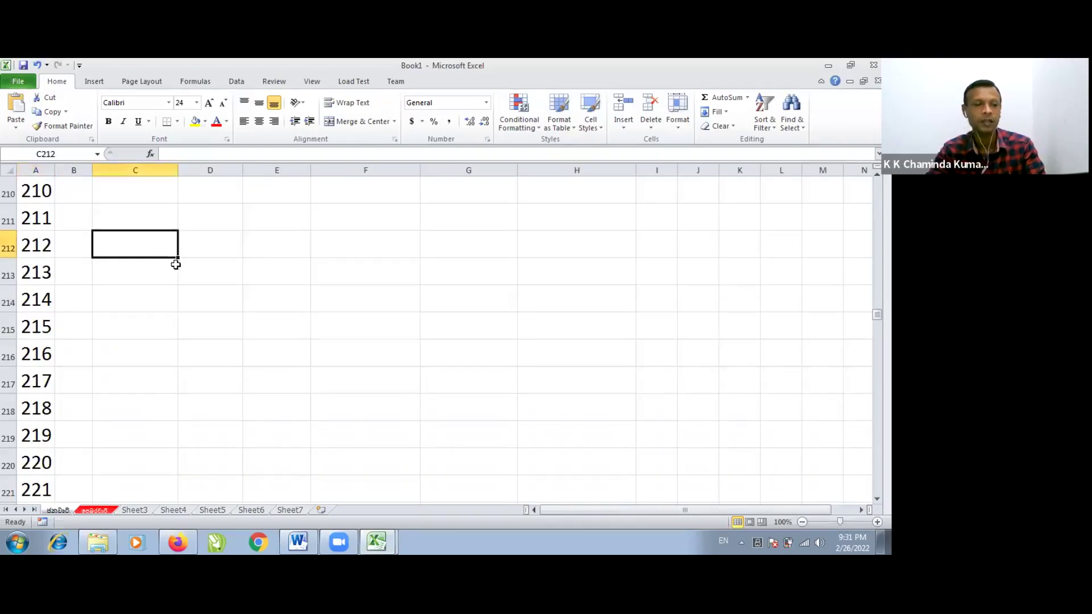
# Step: Drag A1's fill handle across to H1 so row 1 reads 1–6, then 1 and 2
pyautogui.scroll(7, 170, 258)
pyautogui.scroll(7, 171, 258)
pyautogui.scroll(9, 168, 255)
pyautogui.scroll(9, 168, 254)
pyautogui.scroll(3, 165, 251)
pyautogui.moveTo(877, 249); pyautogui.dragTo(877, 184)
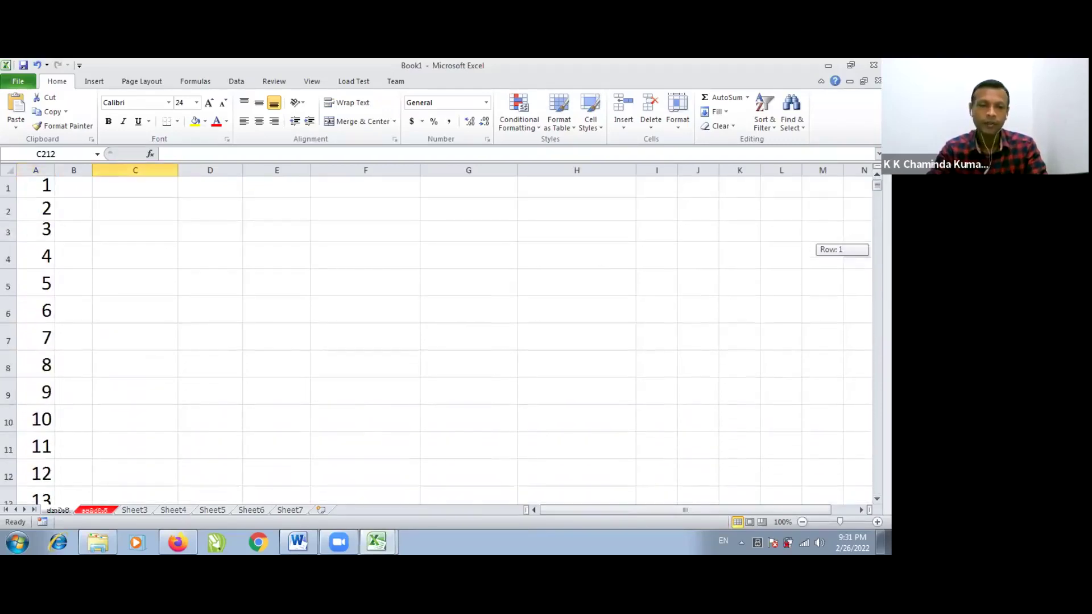
pyautogui.click(35, 189)
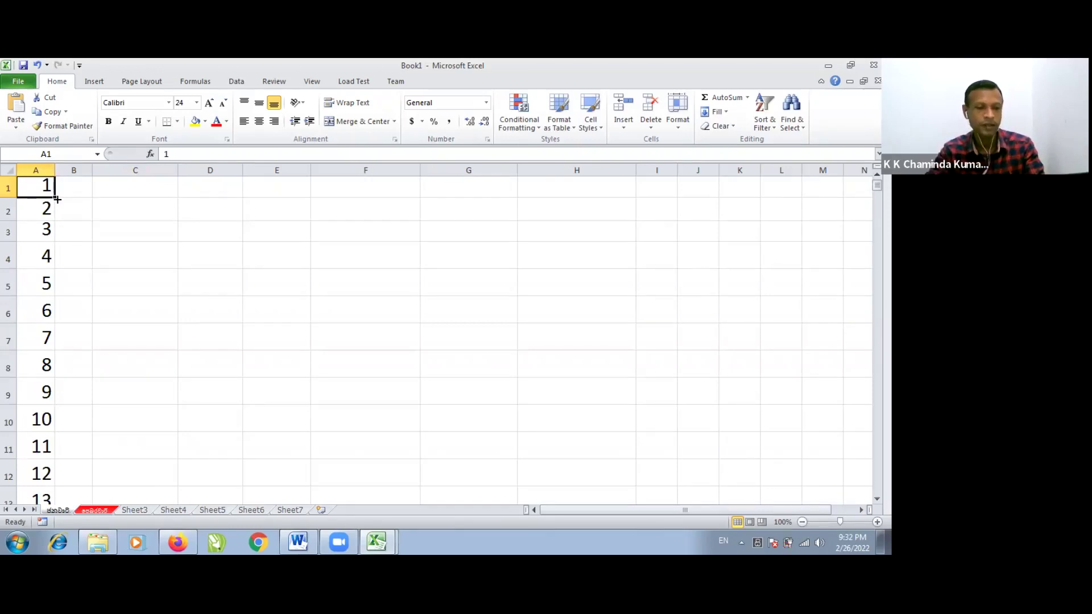
pyautogui.moveTo(63, 199)
pyautogui.mouseDown()
pyautogui.moveTo(471, 210)
pyautogui.moveTo(635, 199)
pyautogui.mouseUp()
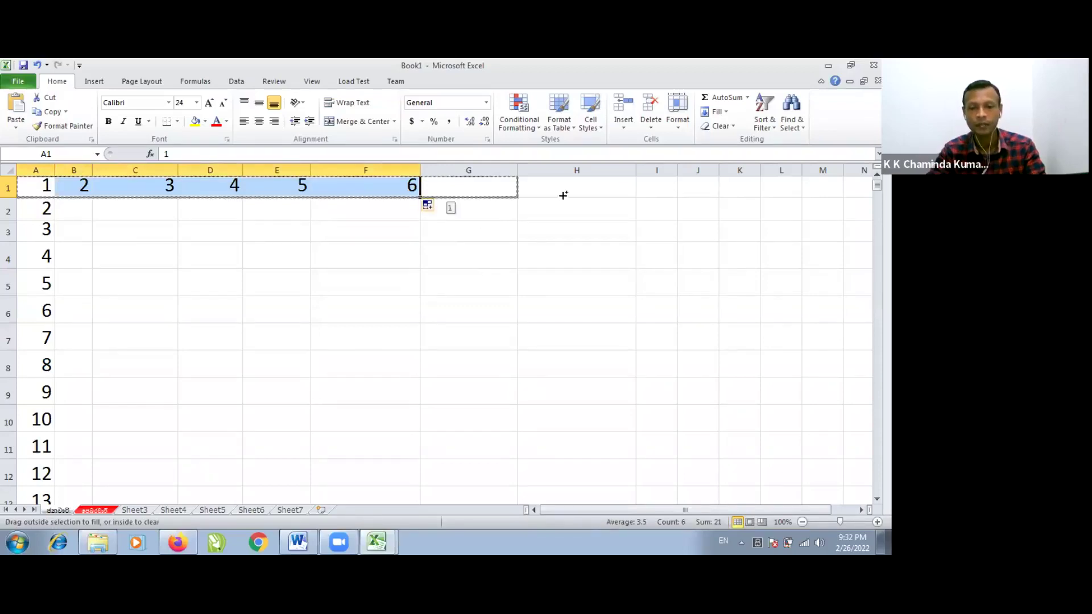
pyautogui.click(280, 227)
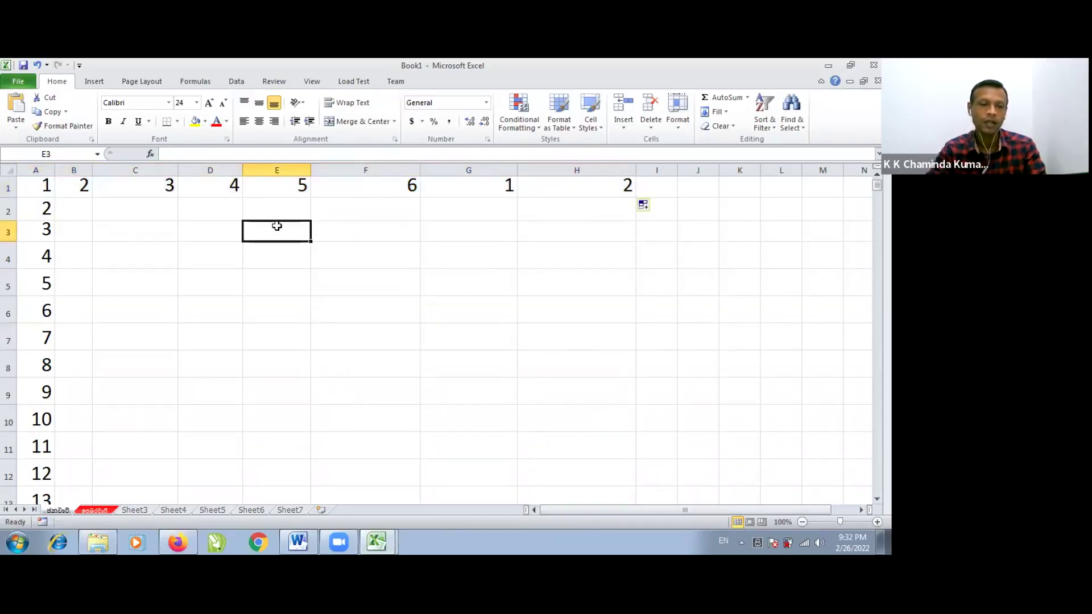
pyautogui.click(278, 276)
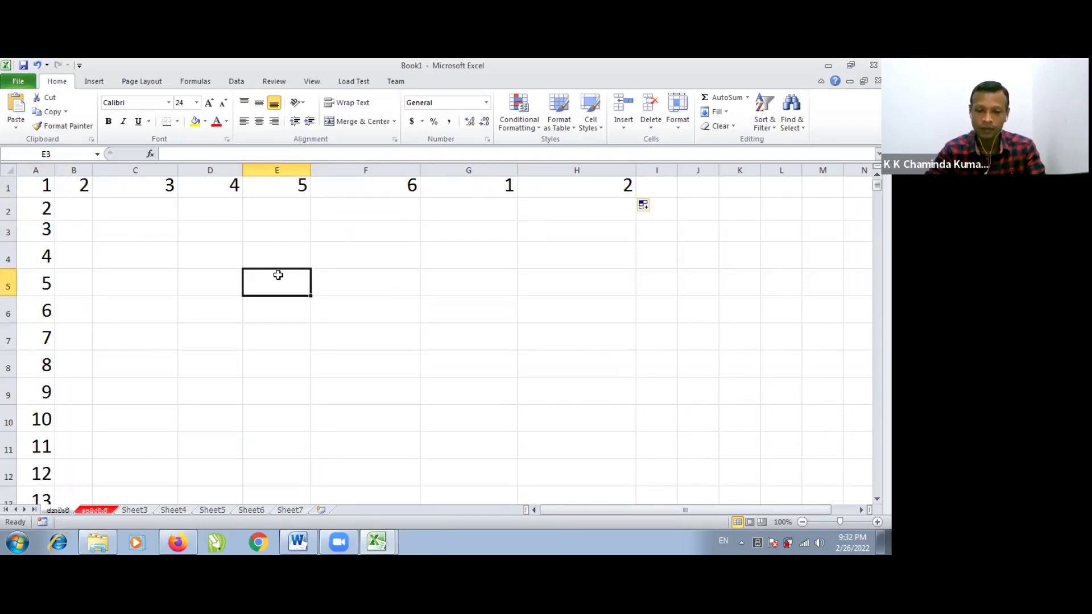
# Step: Enter 10 in E5 and fill it down to E10 as a series counting 10 to 15
pyautogui.write('10')
pyautogui.press('Return')
pyautogui.click(278, 275)
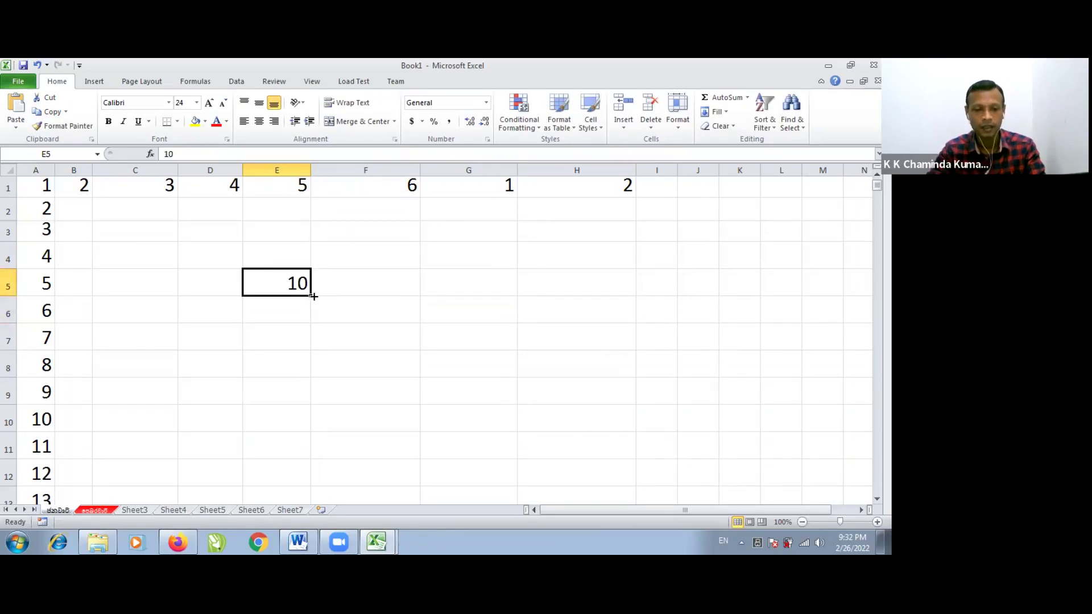
pyautogui.moveTo(313, 295); pyautogui.dragTo(340, 428)
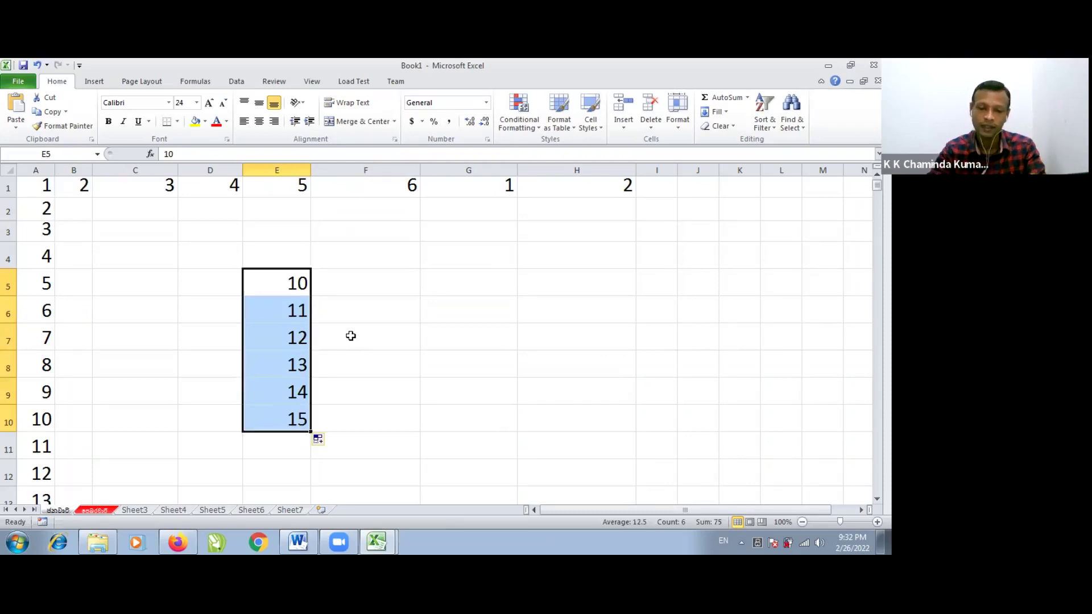
pyautogui.click(351, 328)
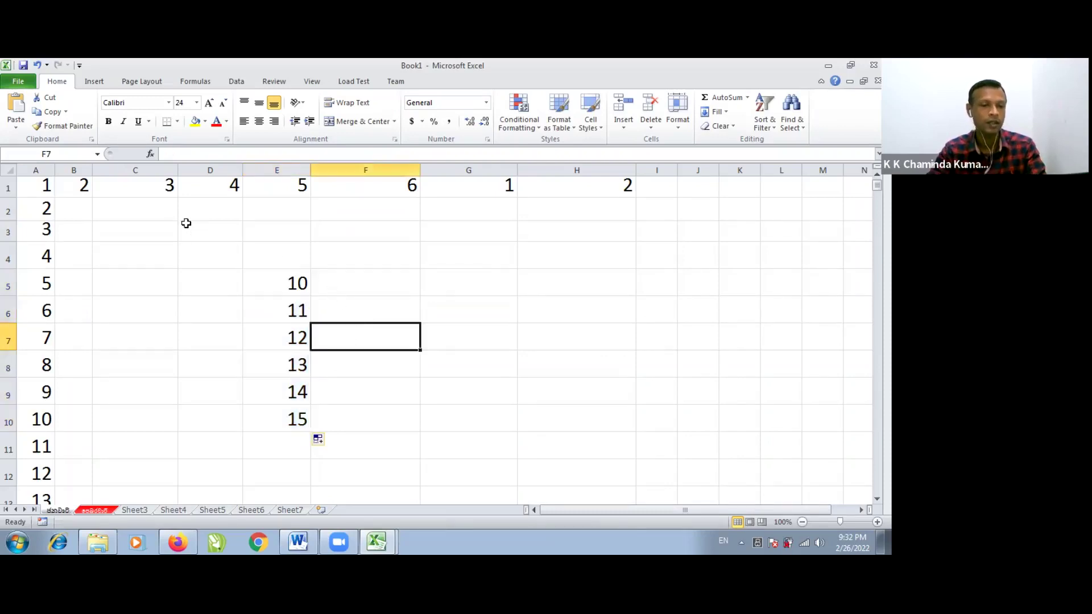
# Step: Enter 5 in C3 and copy it down to C10 with the fill handle
pyautogui.click(172, 233)
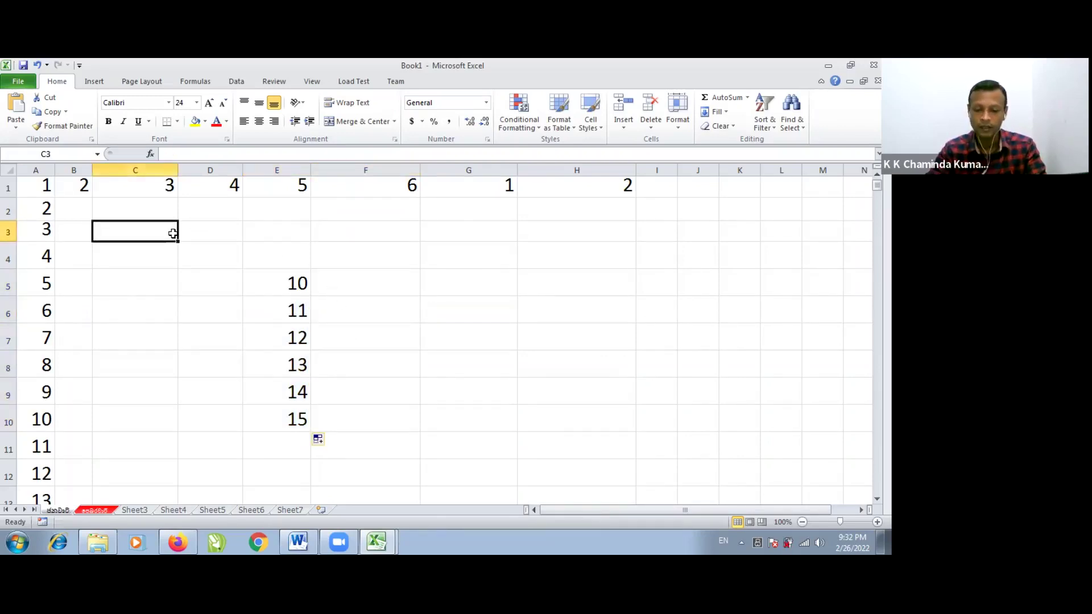
pyautogui.write('5')
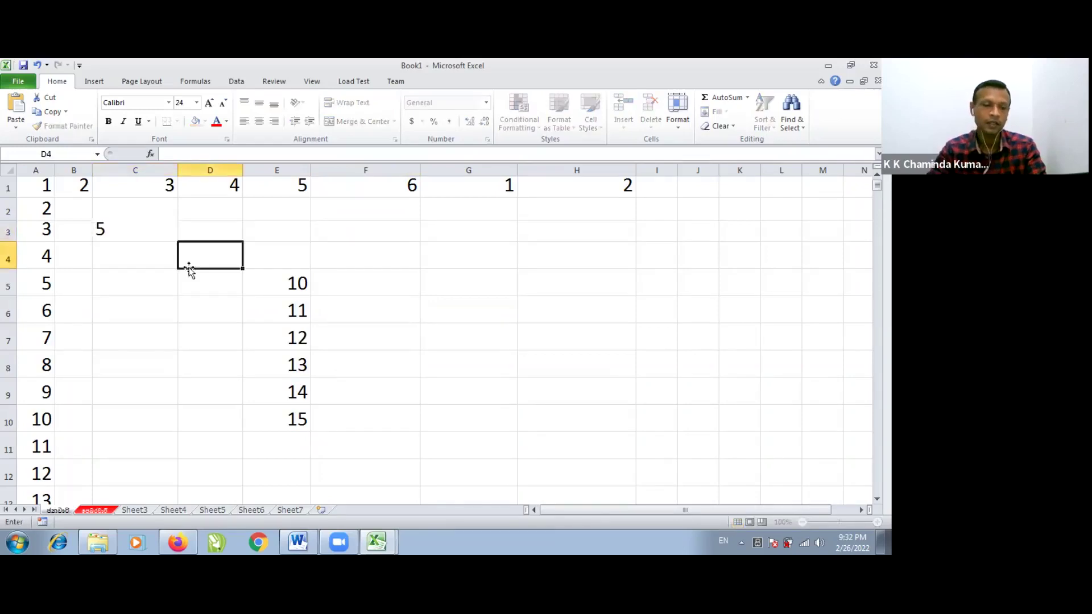
pyautogui.click(188, 266)
pyautogui.click(173, 236)
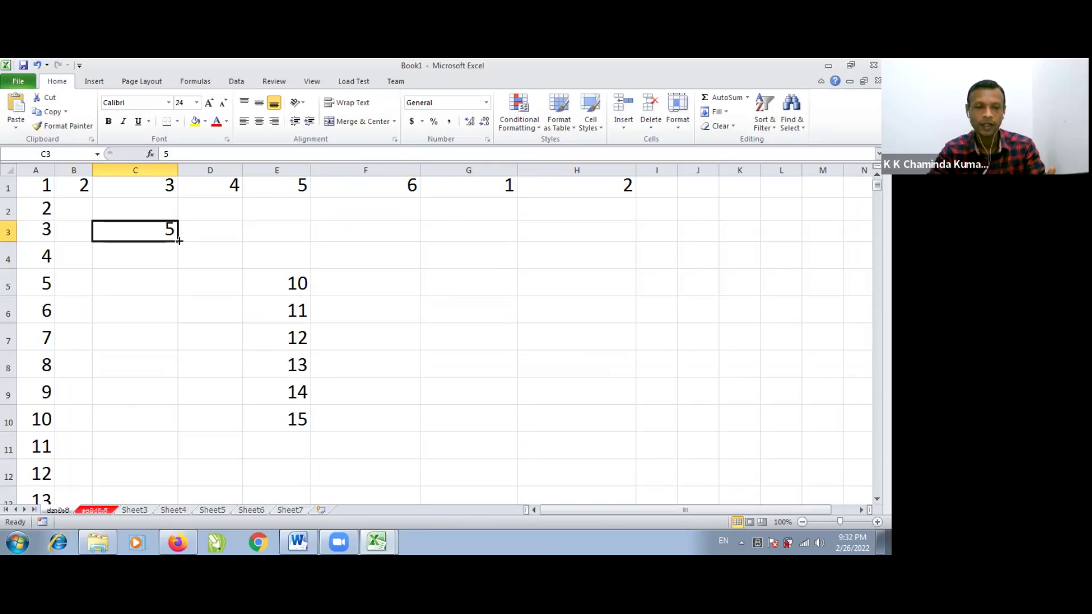
pyautogui.moveTo(178, 240); pyautogui.dragTo(179, 240)
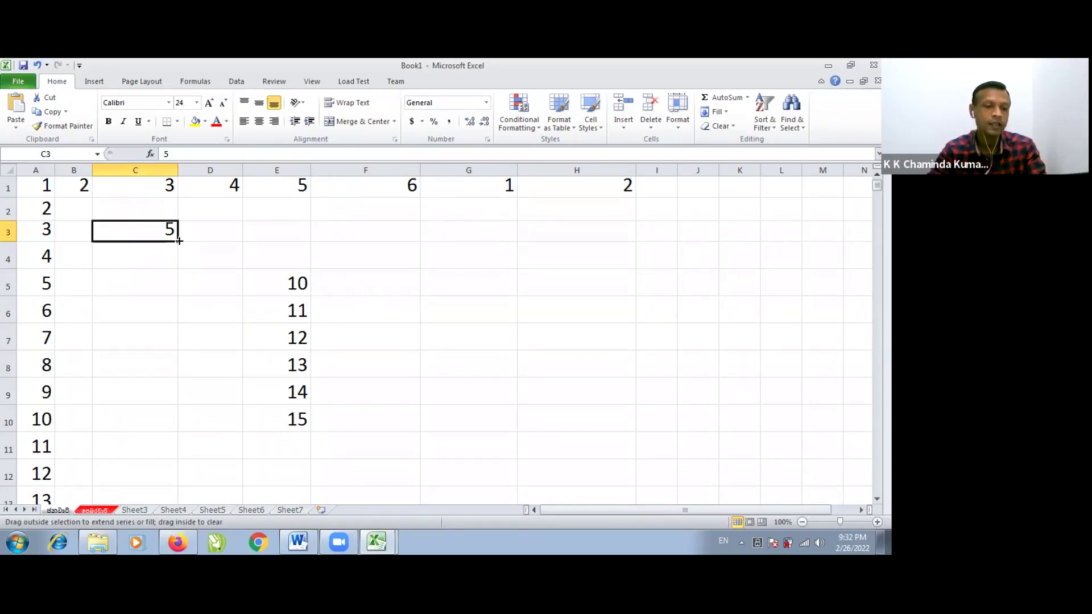
pyautogui.moveTo(178, 240); pyautogui.dragTo(193, 427)
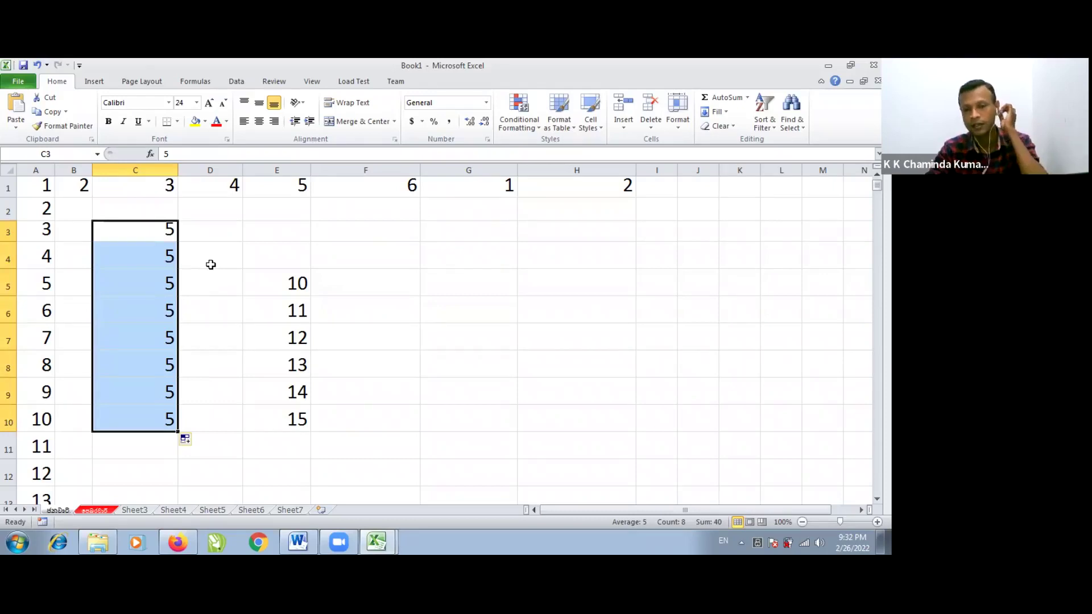
pyautogui.click(197, 237)
pyautogui.write('A')
pyautogui.press('Return')
pyautogui.press('Up')
pyautogui.moveTo(243, 241); pyautogui.dragTo(254, 351)
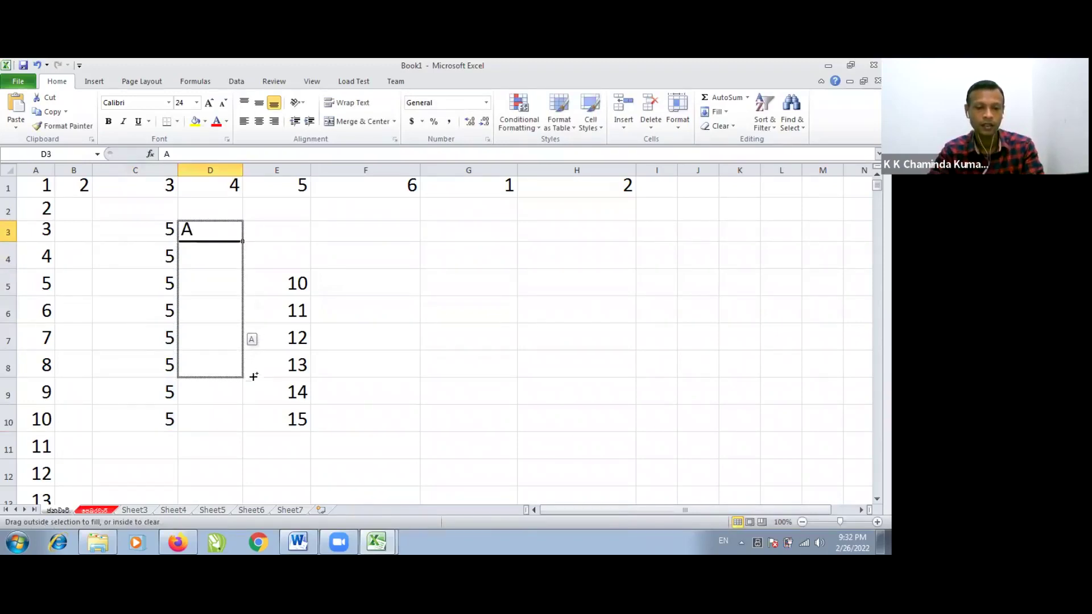
pyautogui.moveTo(255, 359); pyautogui.dragTo(250, 408)
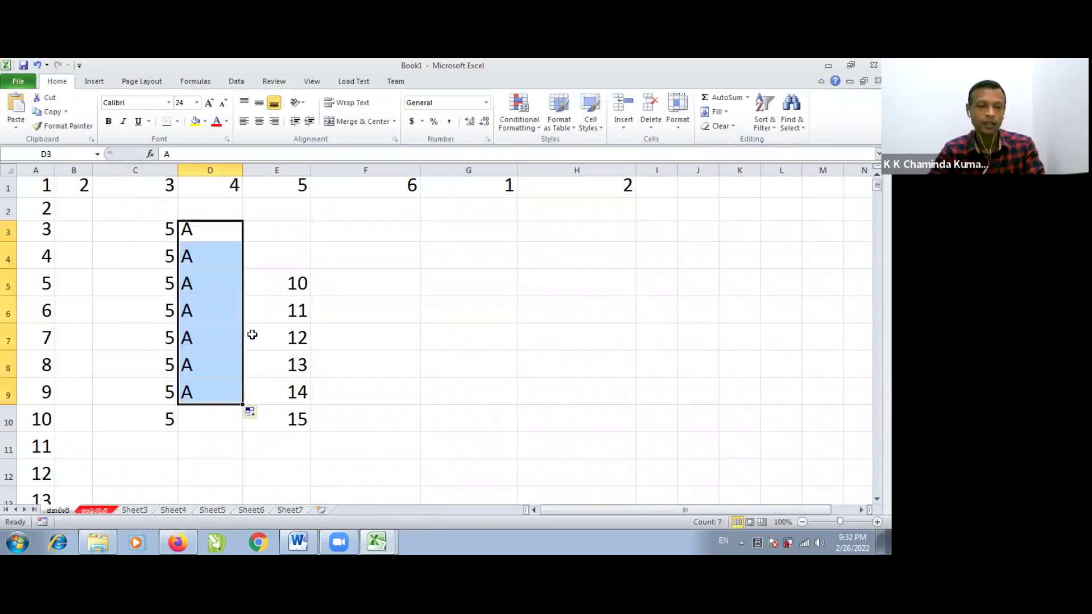
pyautogui.doubleClick(220, 237)
pyautogui.click(230, 261)
pyautogui.moveTo(220, 236); pyautogui.dragTo(204, 380)
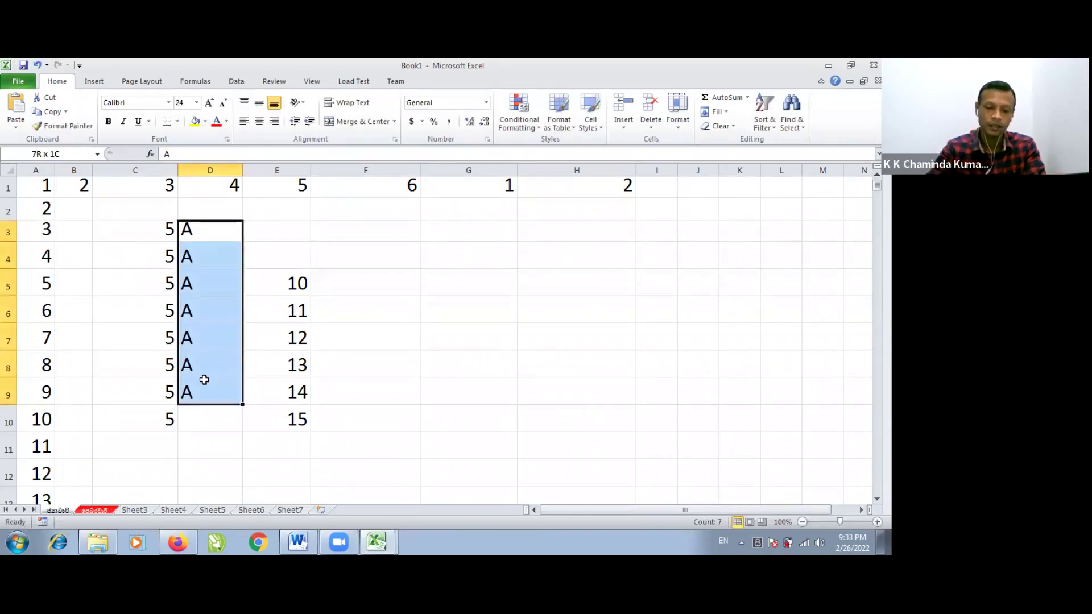
pyautogui.press('Delete')
pyautogui.click(164, 310)
# Step: Copy the 5 in C3 down to C11 with the fill handle
pyautogui.click(152, 235)
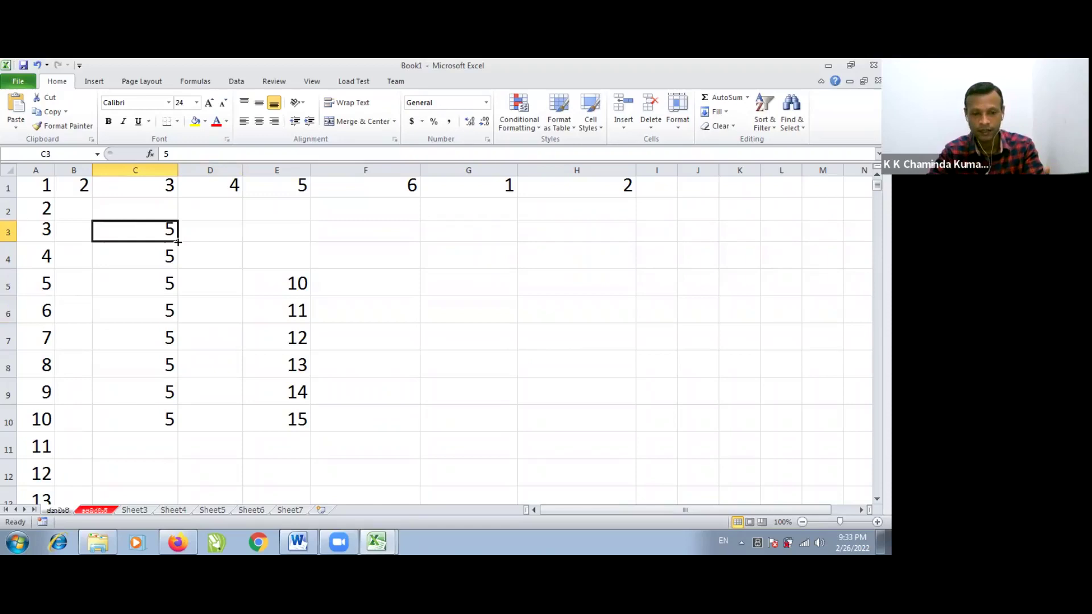
pyautogui.moveTo(178, 243); pyautogui.dragTo(192, 417)
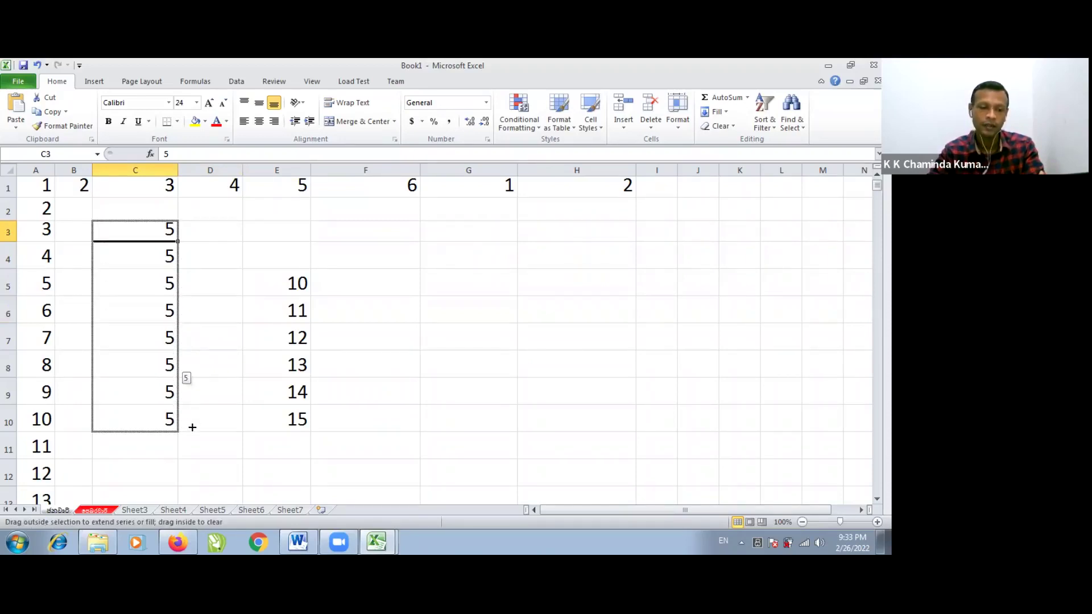
pyautogui.moveTo(192, 416); pyautogui.dragTo(190, 430)
pyautogui.click(182, 271)
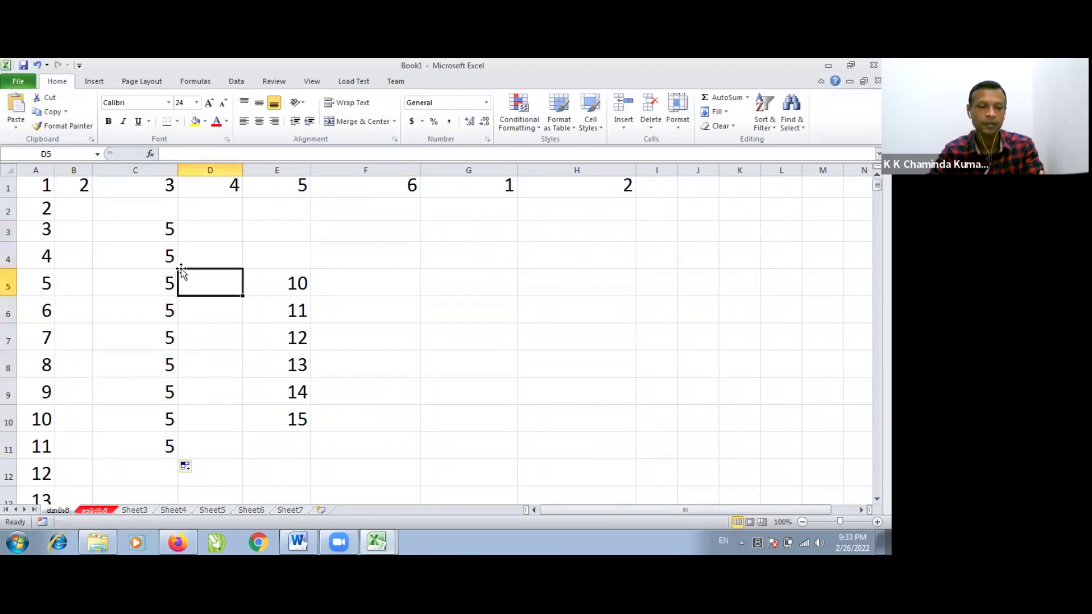
# Step: Ctrl-drag C3's fill handle to C11 so column C counts 5 through 13
pyautogui.click(147, 229)
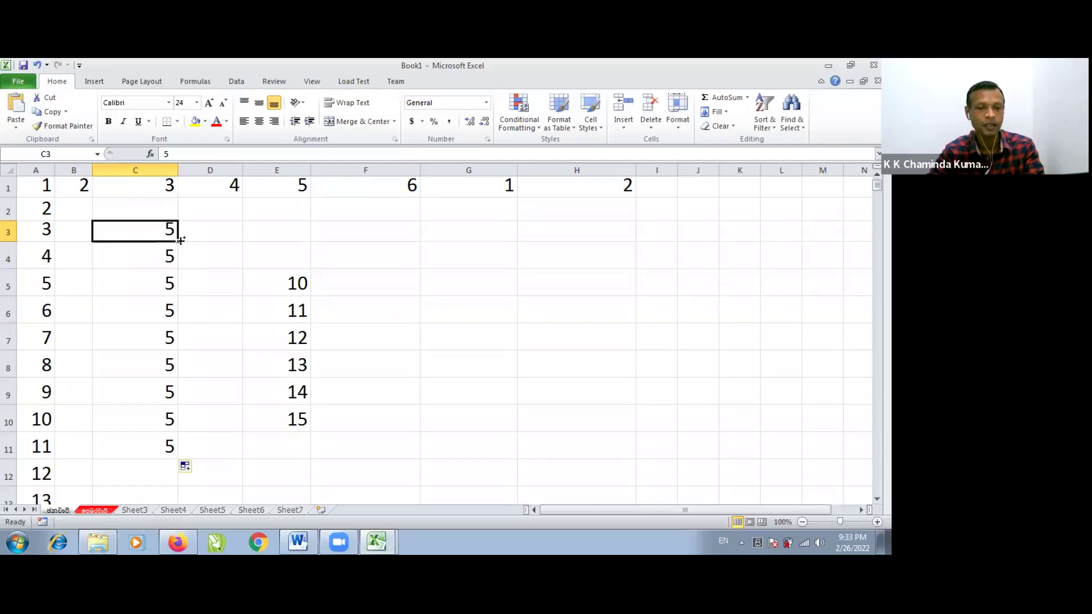
pyautogui.moveTo(180, 241); pyautogui.dragTo(178, 432)
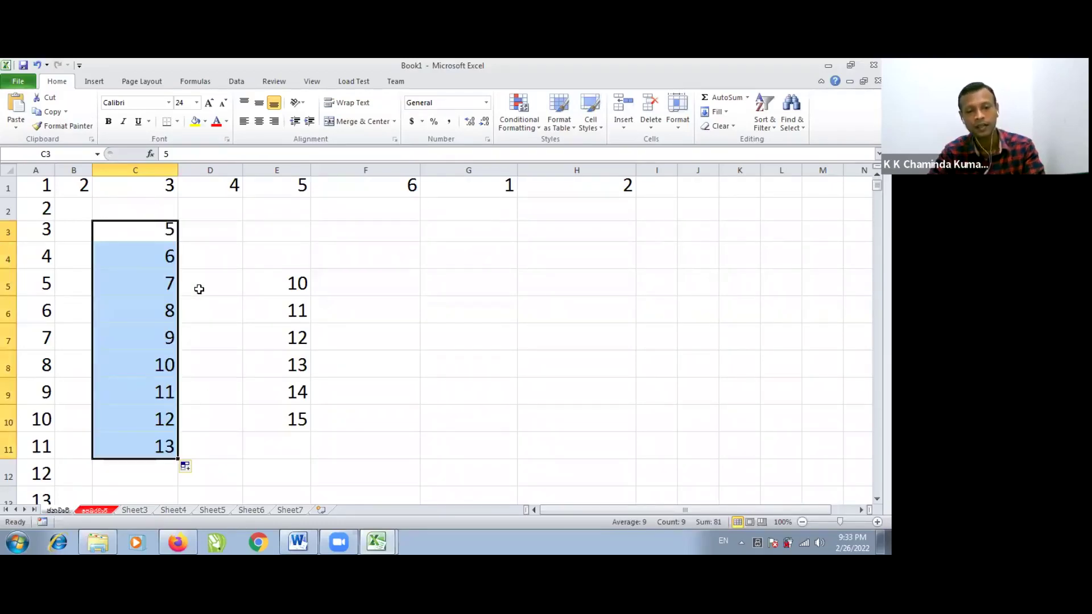
pyautogui.click(199, 289)
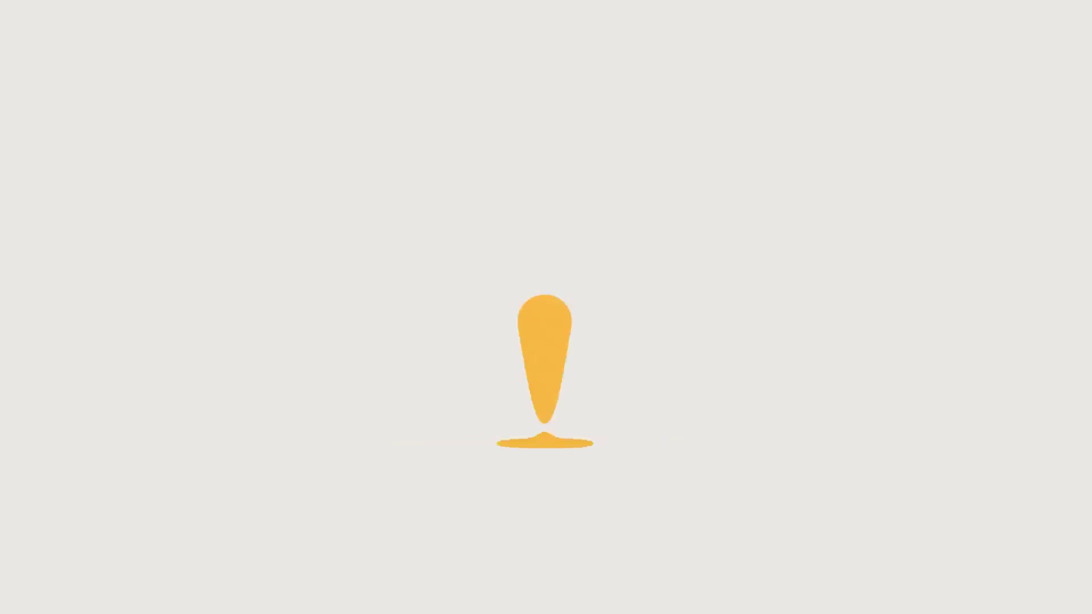